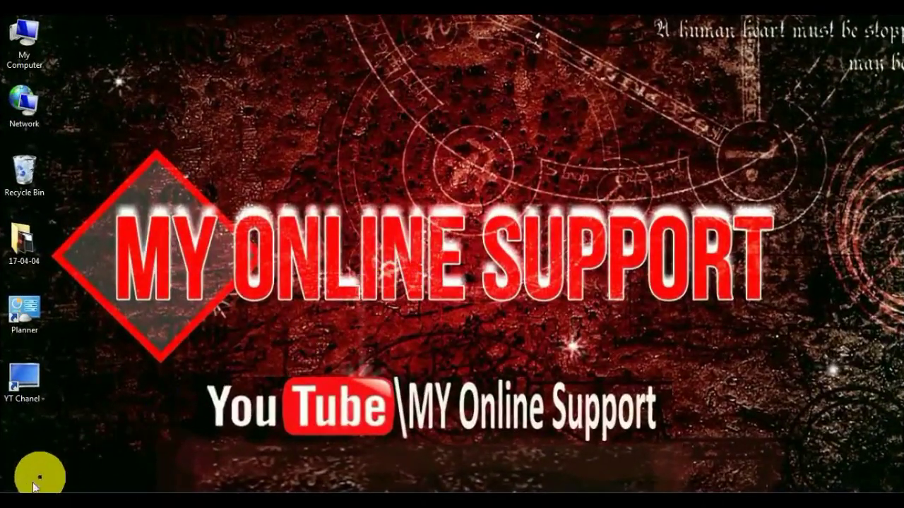
# Launch Wondershare Filmora and start a new 16:9 movie in Full Feature Mode
pyautogui.click(10, 496)
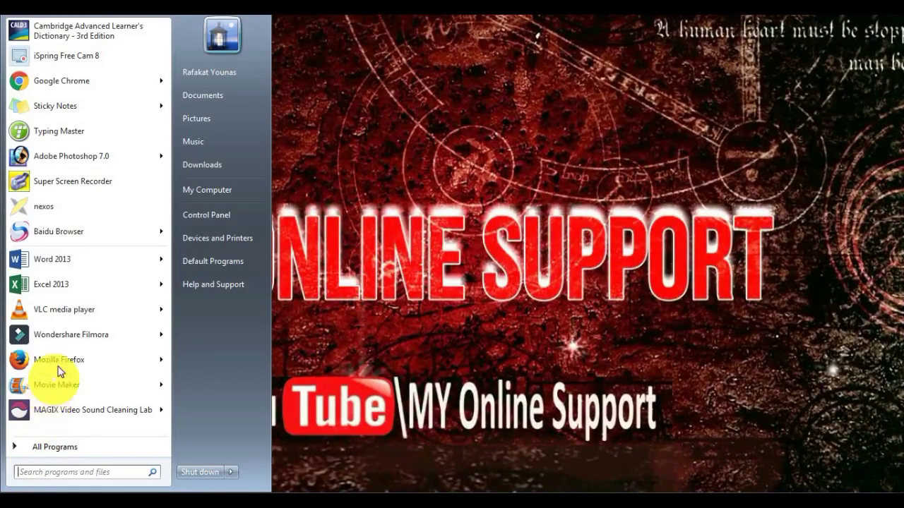
pyautogui.click(62, 338)
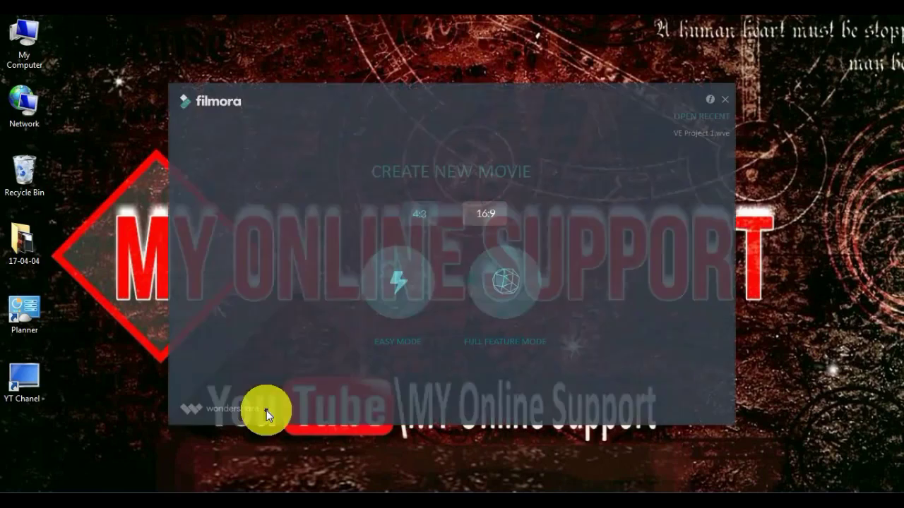
pyautogui.click(512, 283)
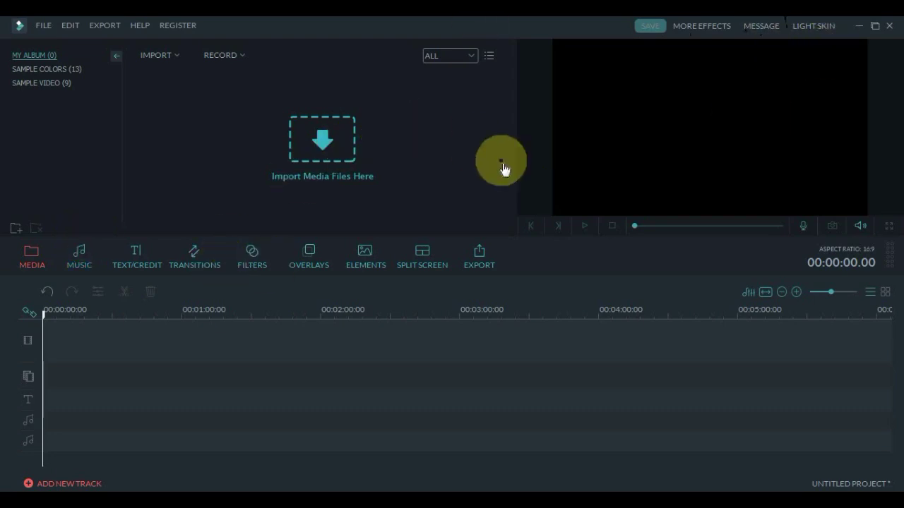
# Switch the interface to the light skin and return it to the dark skin
pyautogui.click(811, 27)
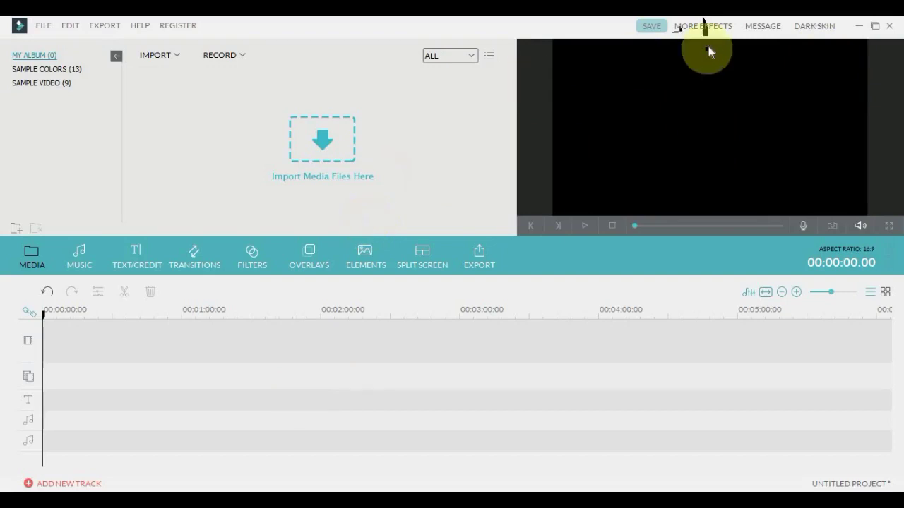
pyautogui.click(813, 32)
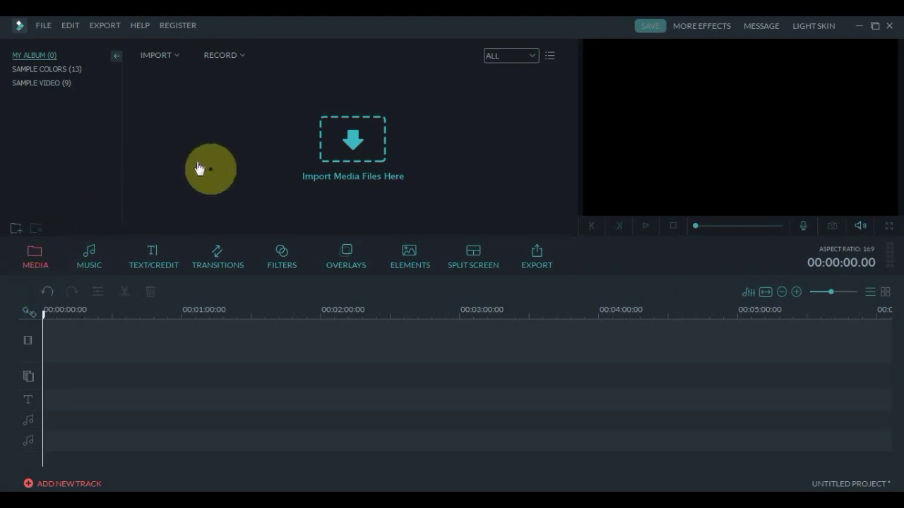
# Import the Intro video and Riding audio files from the 2-Flimora (Current Project) folder inside 0-CHANNEL on drive D
pyautogui.click(174, 56)
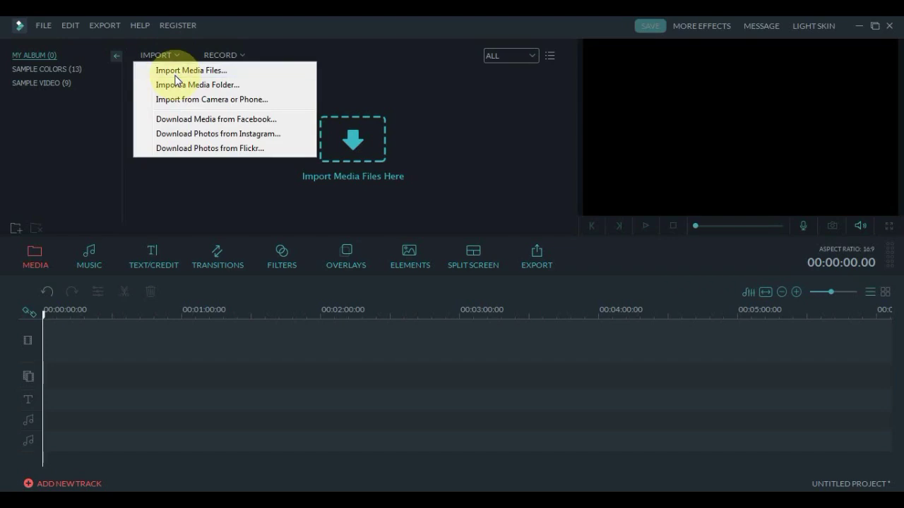
pyautogui.click(177, 70)
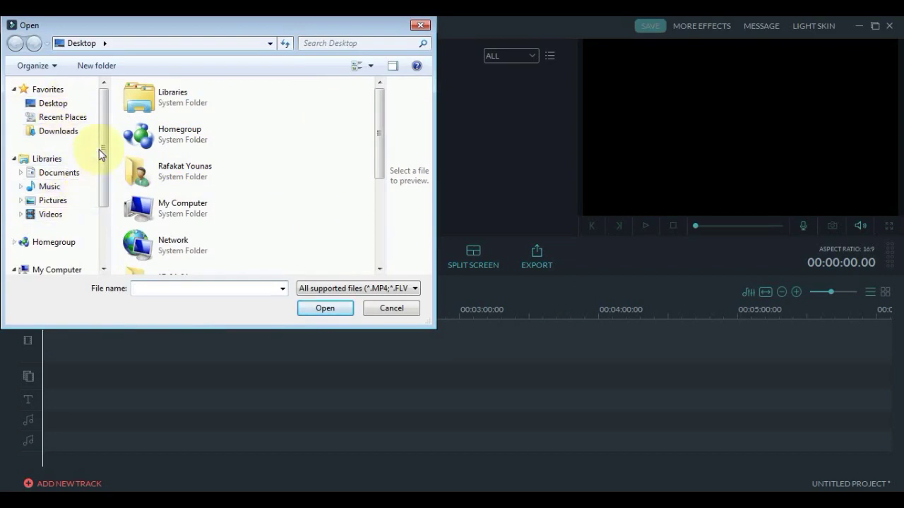
pyautogui.moveTo(102, 150); pyautogui.dragTo(106, 191)
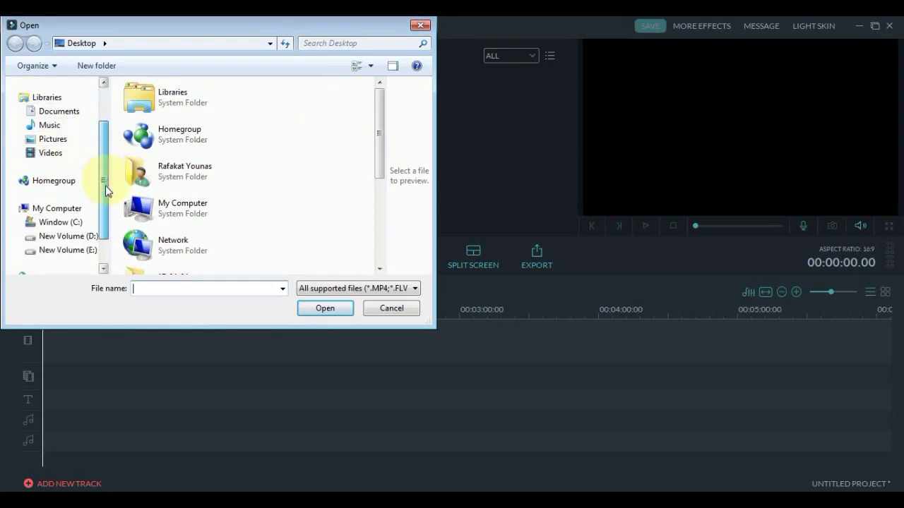
pyautogui.click(59, 236)
pyautogui.doubleClick(159, 106)
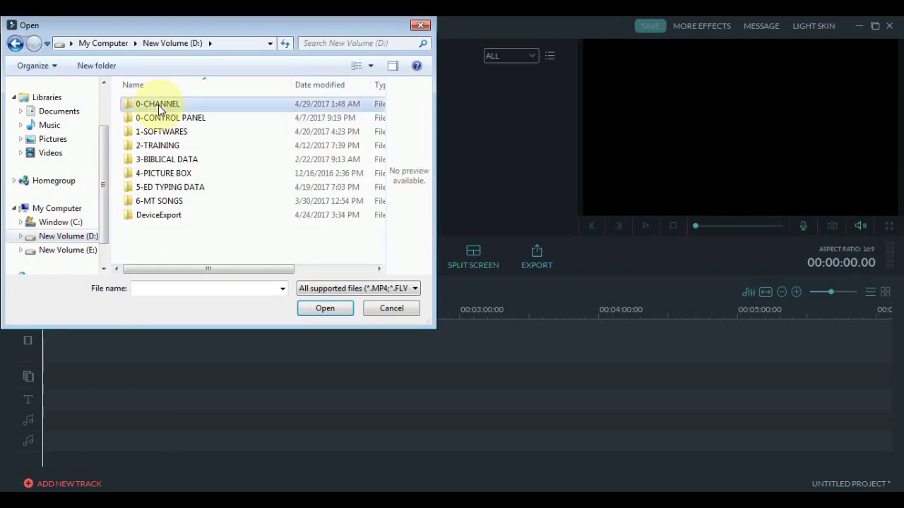
pyautogui.doubleClick(166, 119)
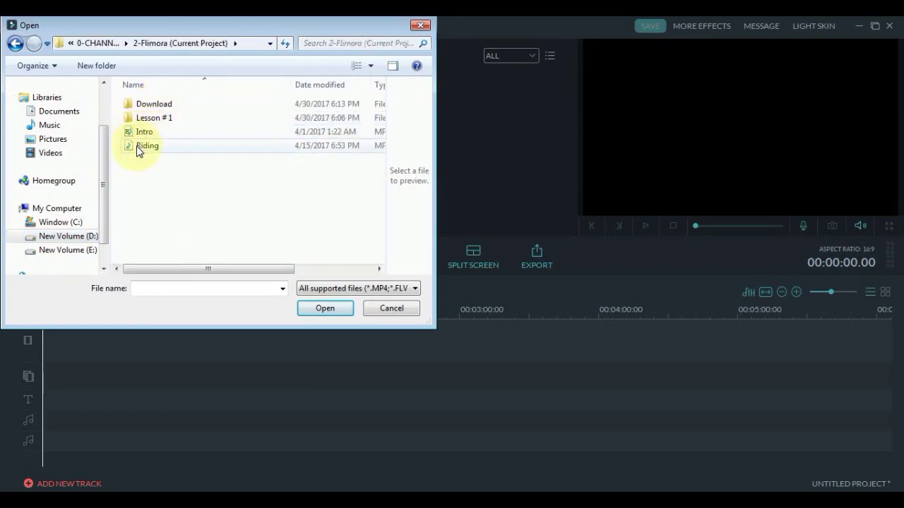
pyautogui.click(145, 145)
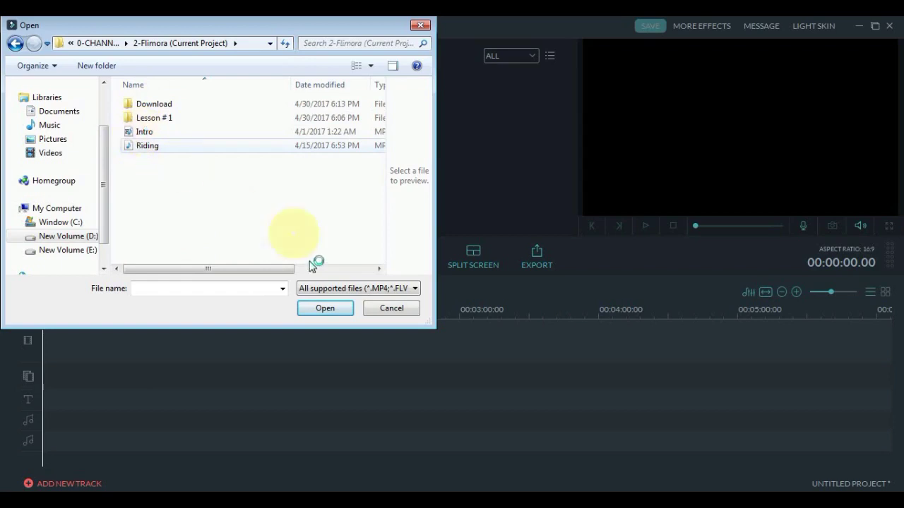
pyautogui.click(326, 309)
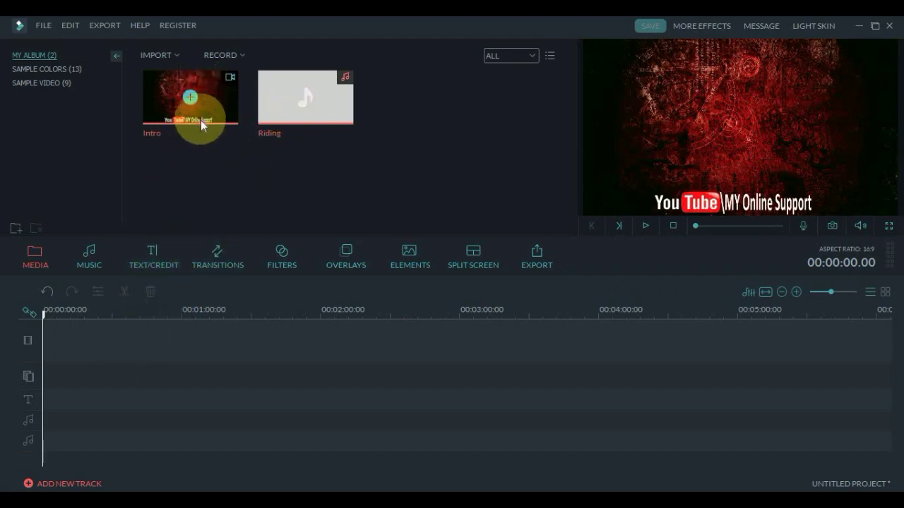
pyautogui.click(240, 56)
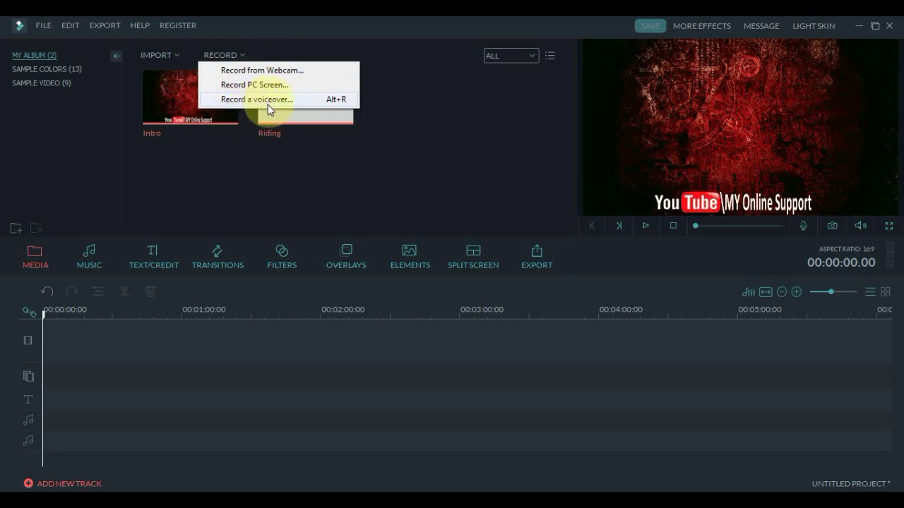
pyautogui.click(236, 163)
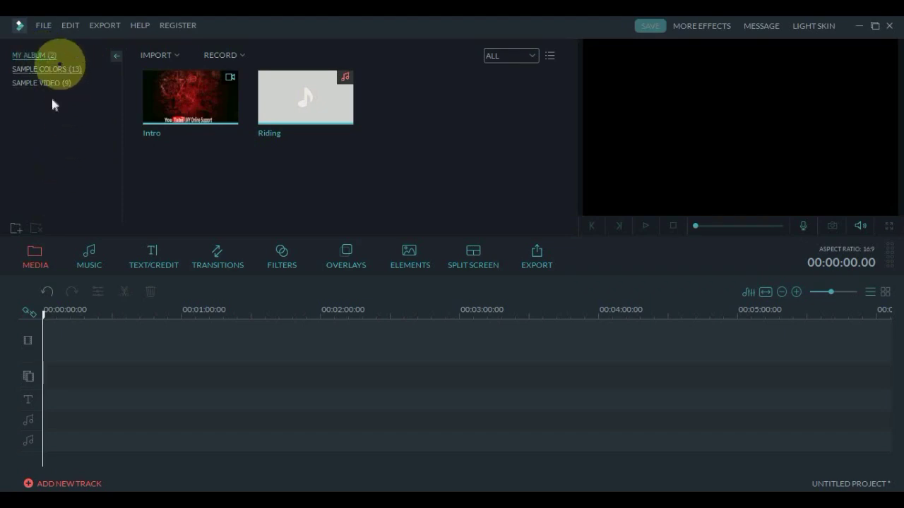
# Create a second album in the media library, keep its default name and select it
pyautogui.click(16, 229)
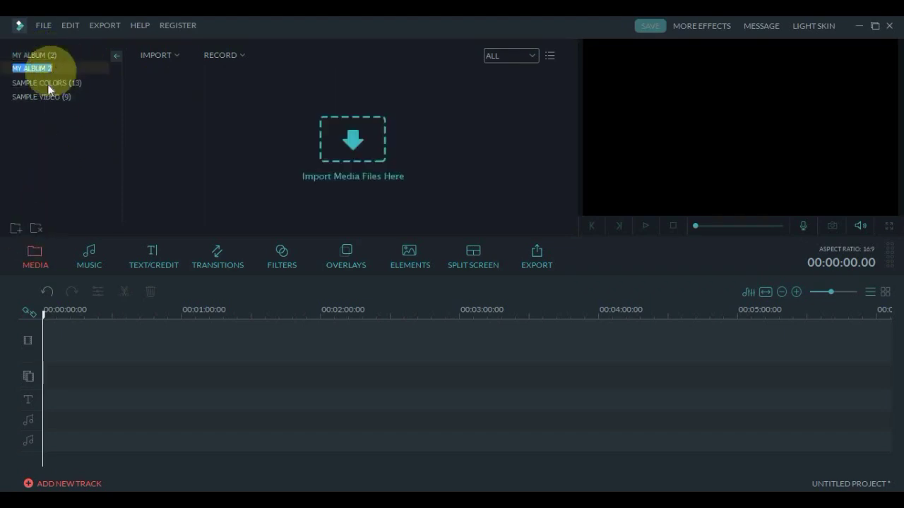
pyautogui.click(54, 144)
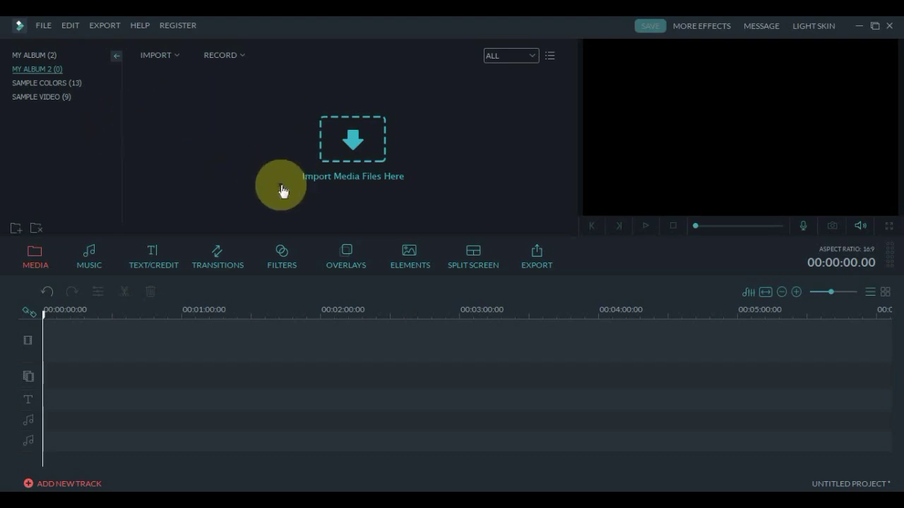
pyautogui.click(57, 69)
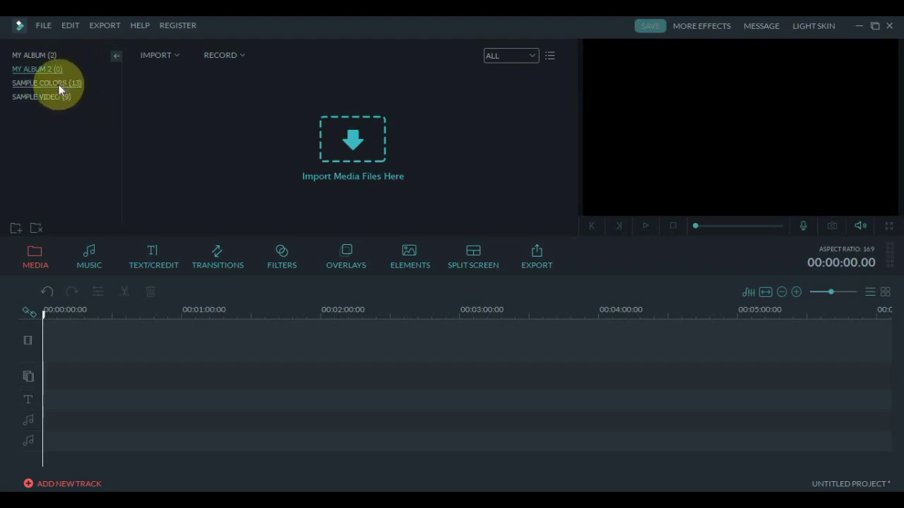
# Browse the sample colors and sample video collections in the media library and select the Countdown3 clip for preview
pyautogui.click(52, 85)
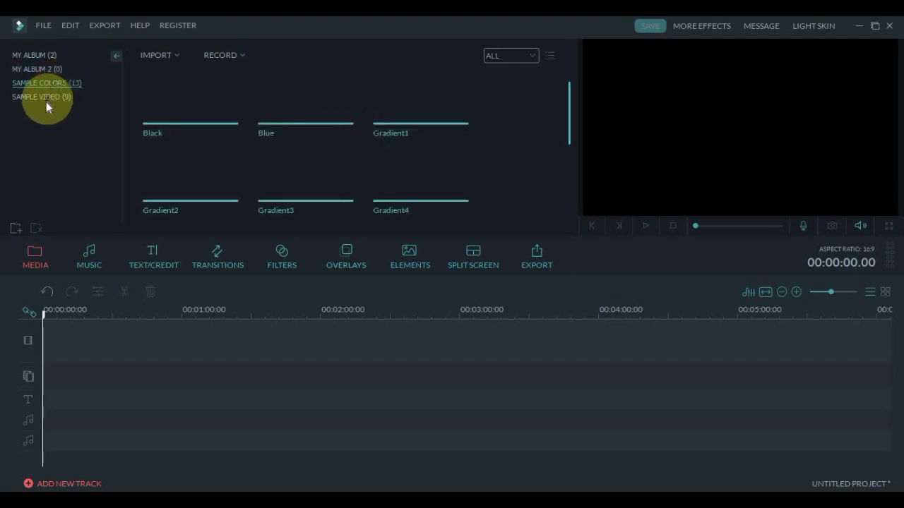
pyautogui.click(46, 98)
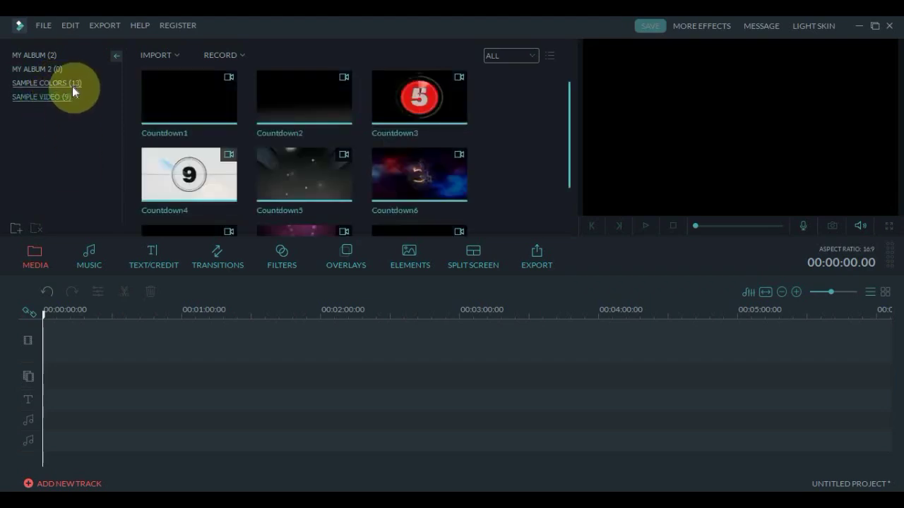
pyautogui.click(71, 85)
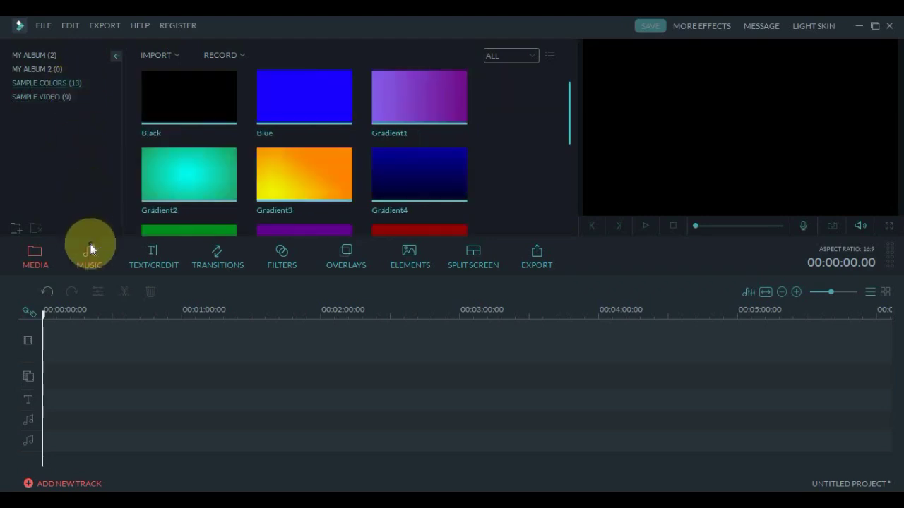
pyautogui.click(89, 248)
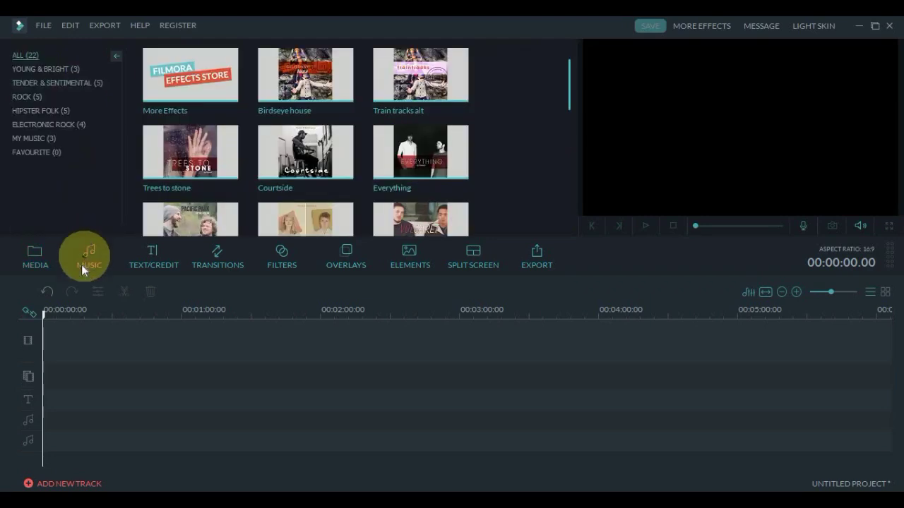
pyautogui.click(44, 259)
pyautogui.click(33, 98)
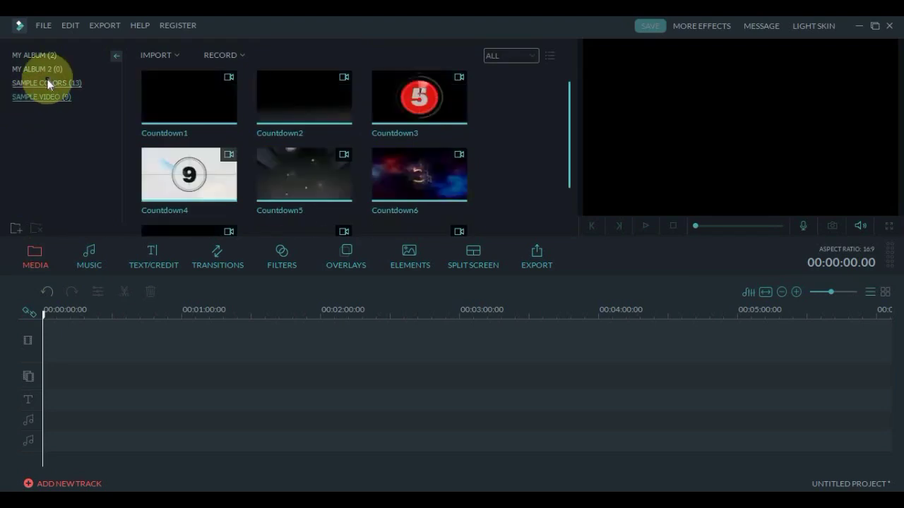
pyautogui.click(48, 83)
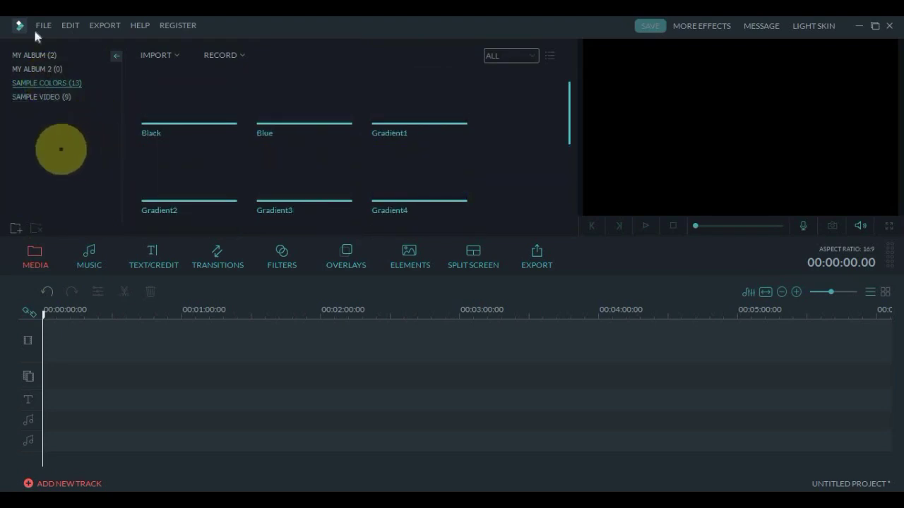
pyautogui.click(43, 54)
pyautogui.click(47, 83)
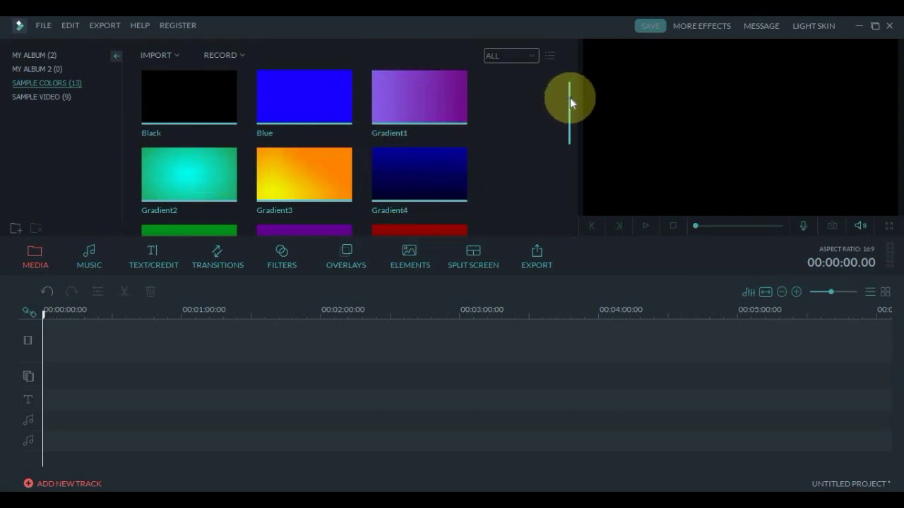
pyautogui.moveTo(570, 97); pyautogui.dragTo(571, 66)
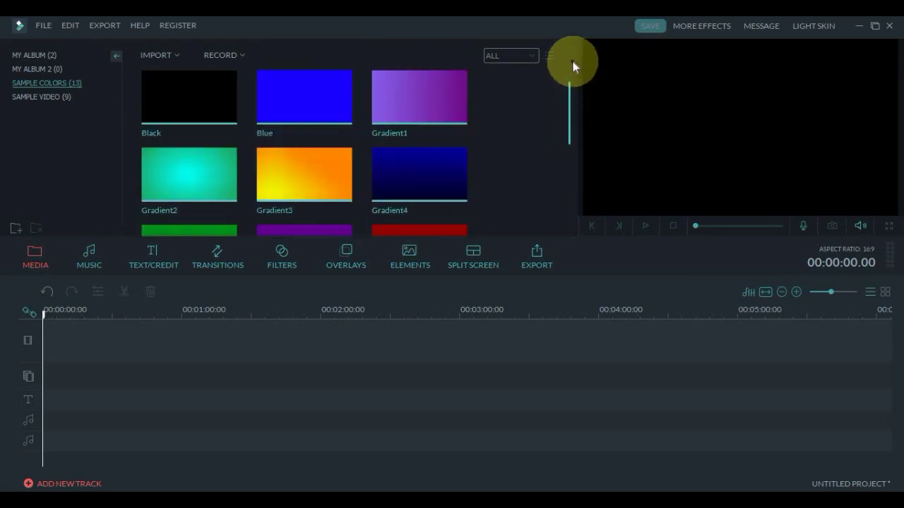
pyautogui.click(43, 99)
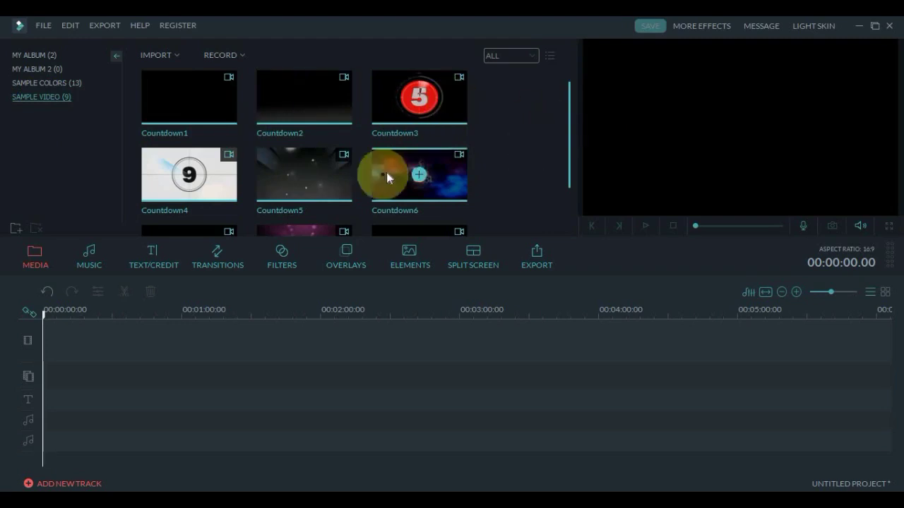
pyautogui.moveTo(569, 104); pyautogui.dragTo(582, 80)
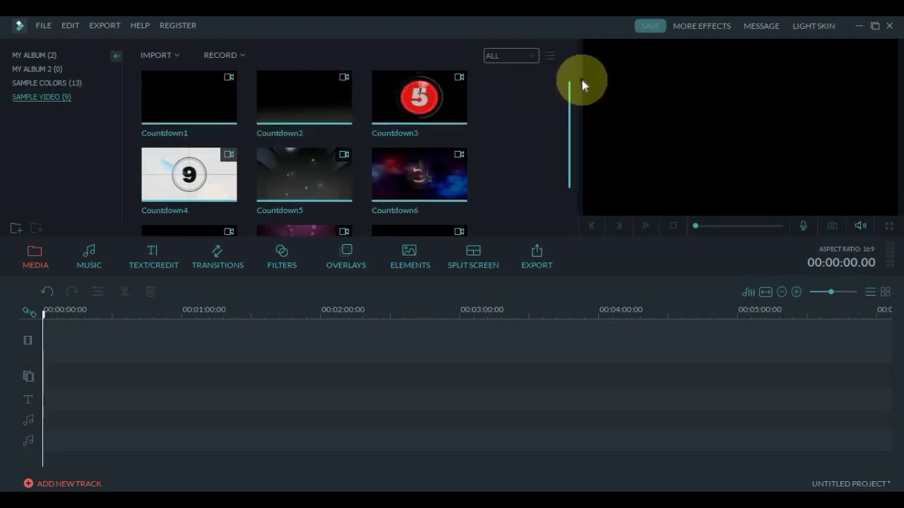
pyautogui.click(422, 117)
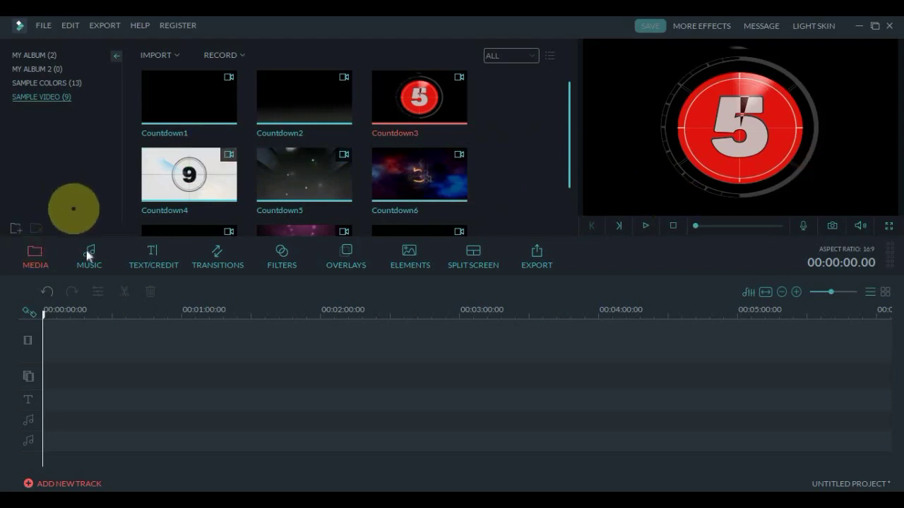
# Browse the built-in music tracks and the title presets in the text and credit library
pyautogui.click(44, 263)
pyautogui.click(88, 269)
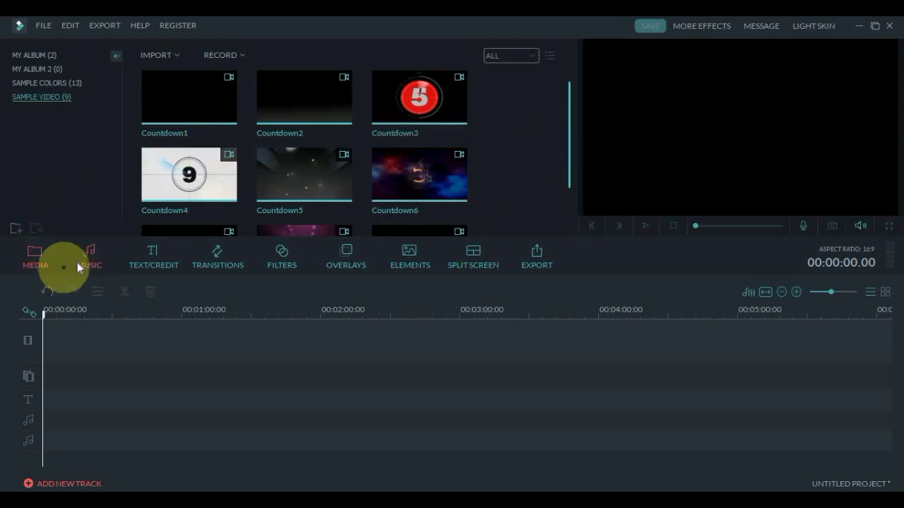
pyautogui.click(87, 259)
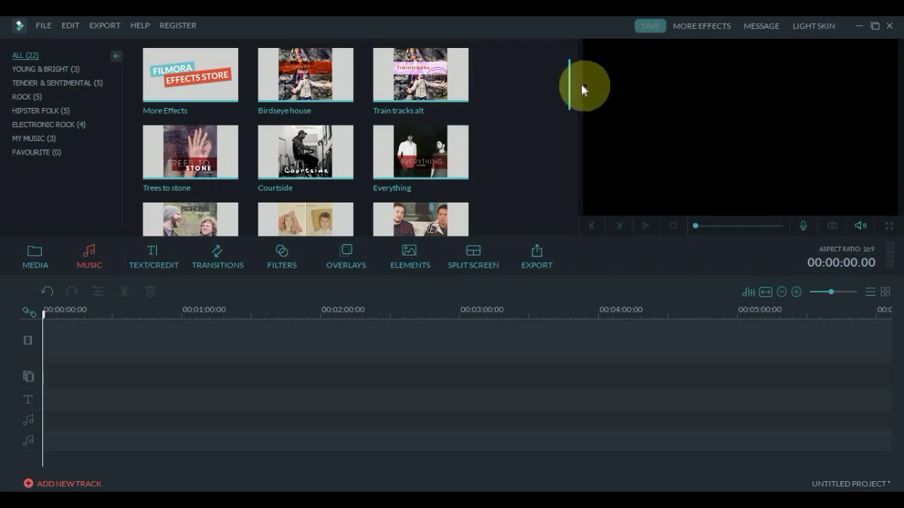
pyautogui.moveTo(569, 67); pyautogui.dragTo(578, 88)
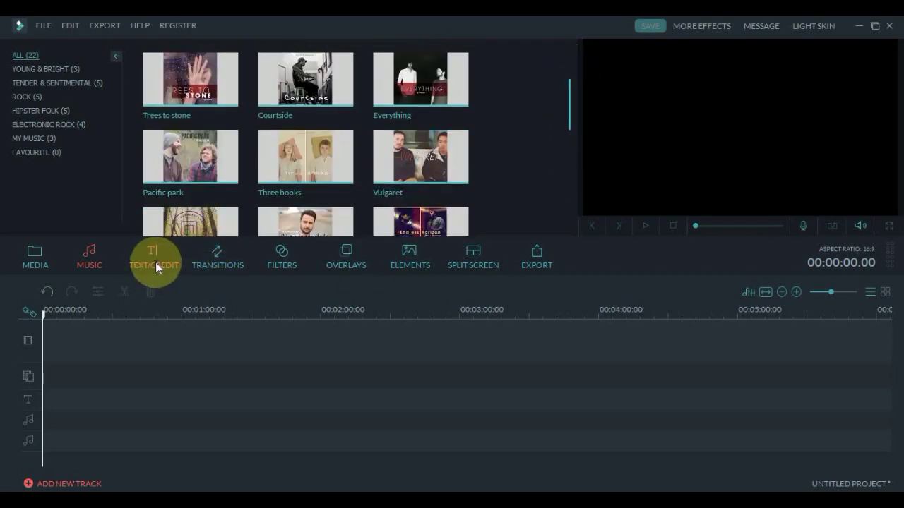
pyautogui.click(156, 262)
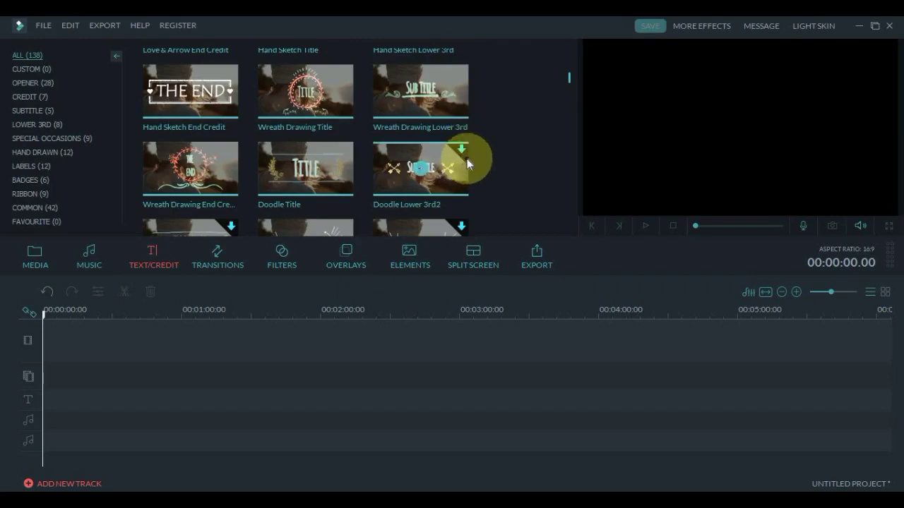
pyautogui.click(98, 252)
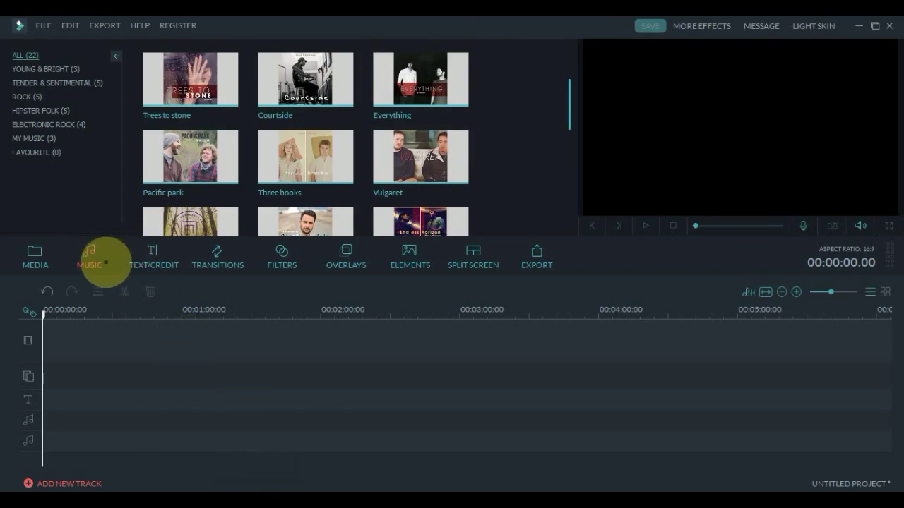
pyautogui.click(151, 260)
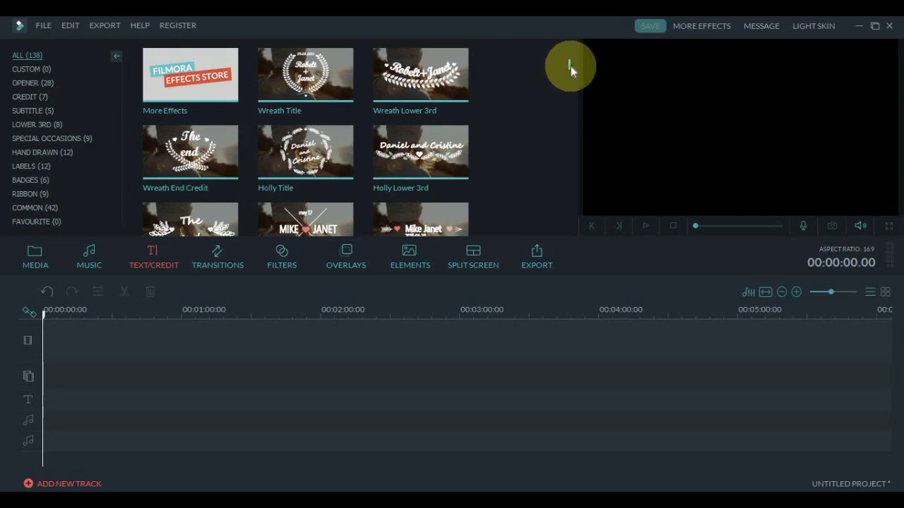
pyautogui.moveTo(571, 65); pyautogui.dragTo(577, 127)
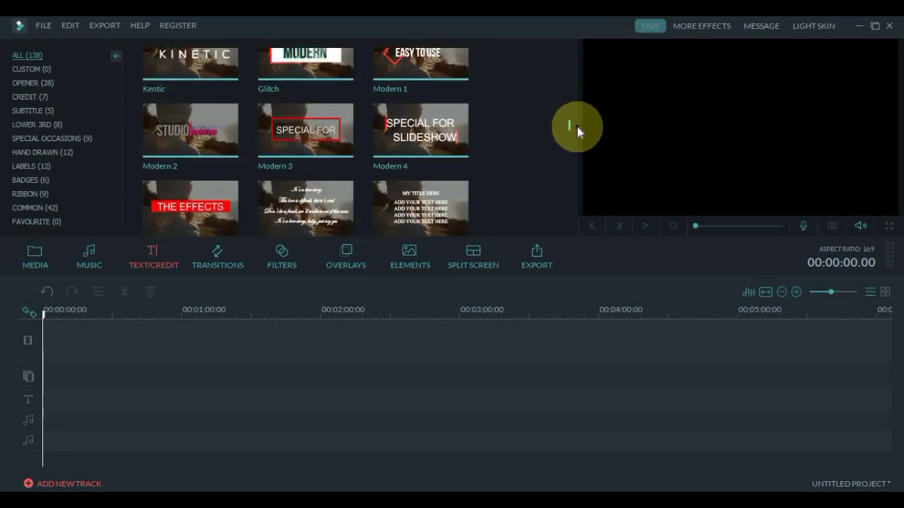
# Preview the Modern 3 and Modern 1 titles and look through the rest of the title presets
pyautogui.click(293, 127)
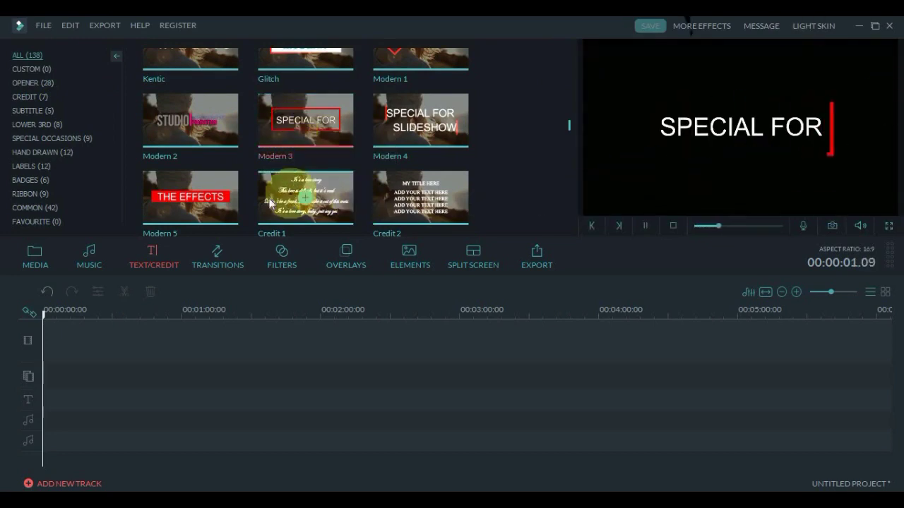
pyautogui.click(425, 53)
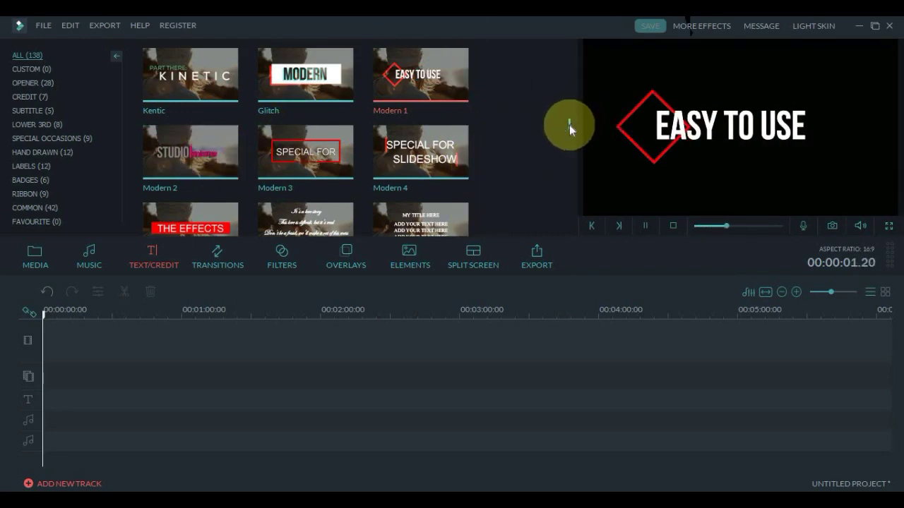
pyautogui.scroll(-15, 569, 134)
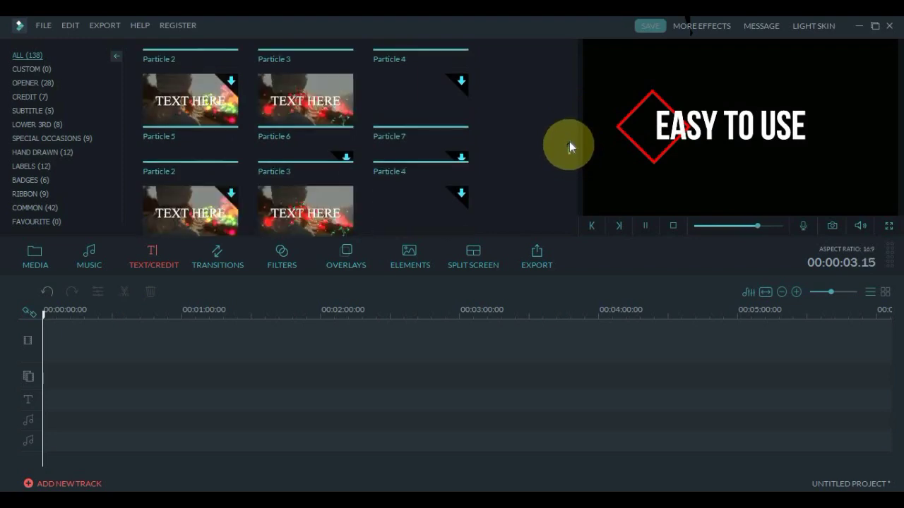
pyautogui.scroll(2, 569, 141)
pyautogui.scroll(14, 570, 120)
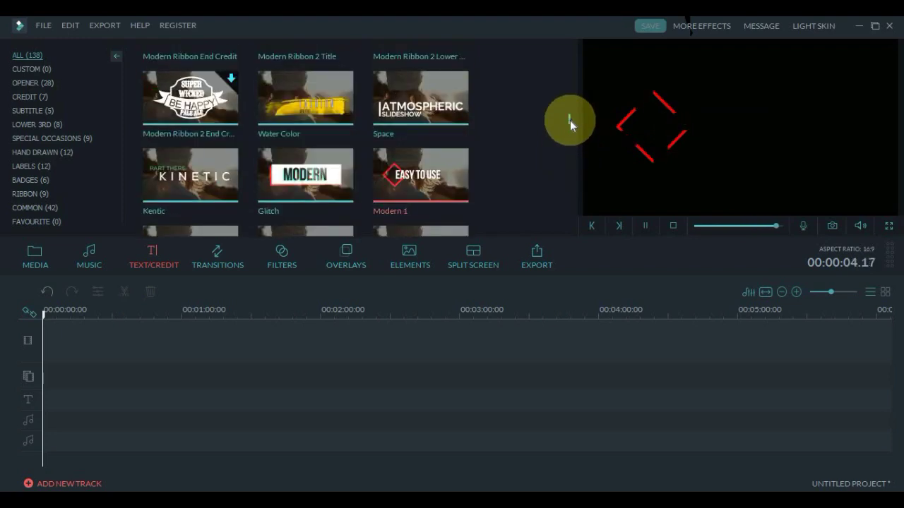
pyautogui.scroll(8, 571, 78)
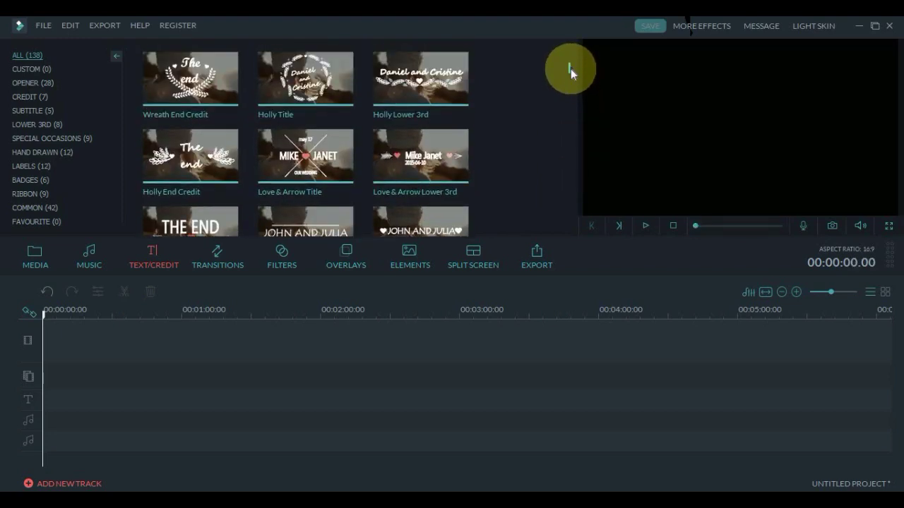
pyautogui.scroll(1, 570, 71)
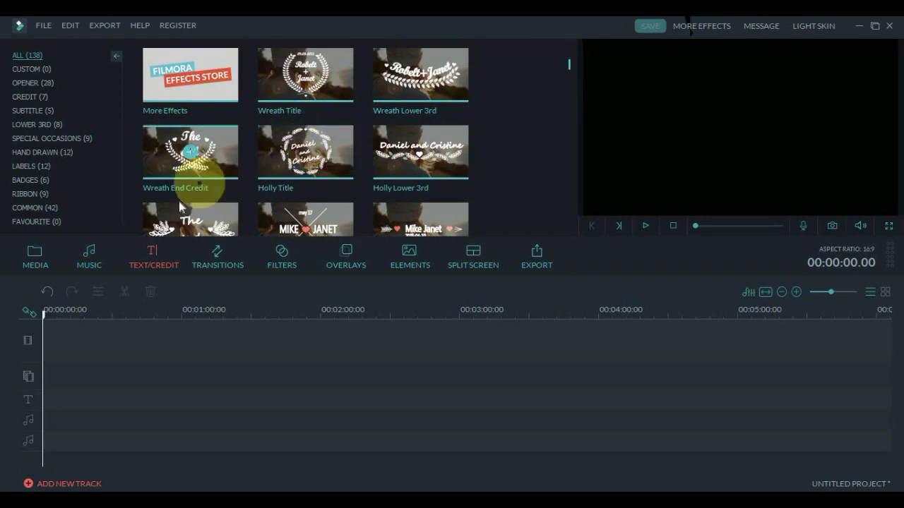
# Preview the Wreath Lower 3rd title and pause its playback
pyautogui.click(396, 88)
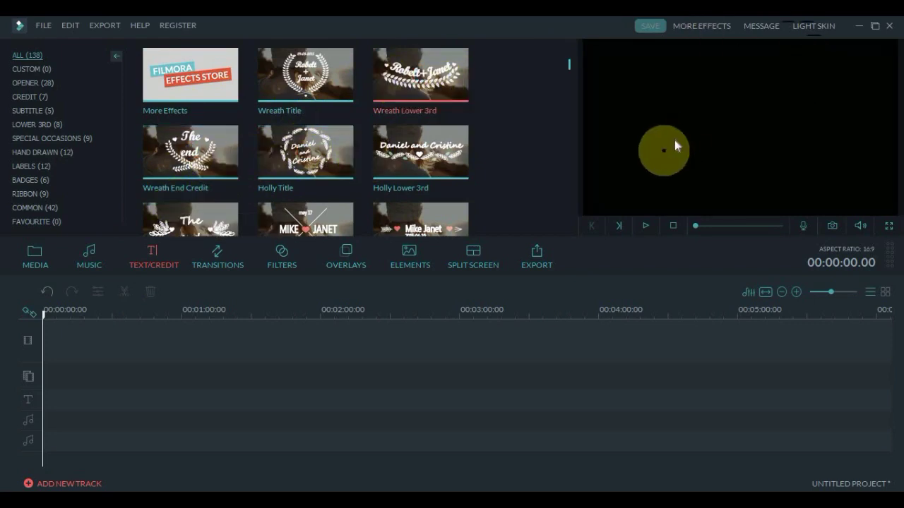
pyautogui.click(631, 142)
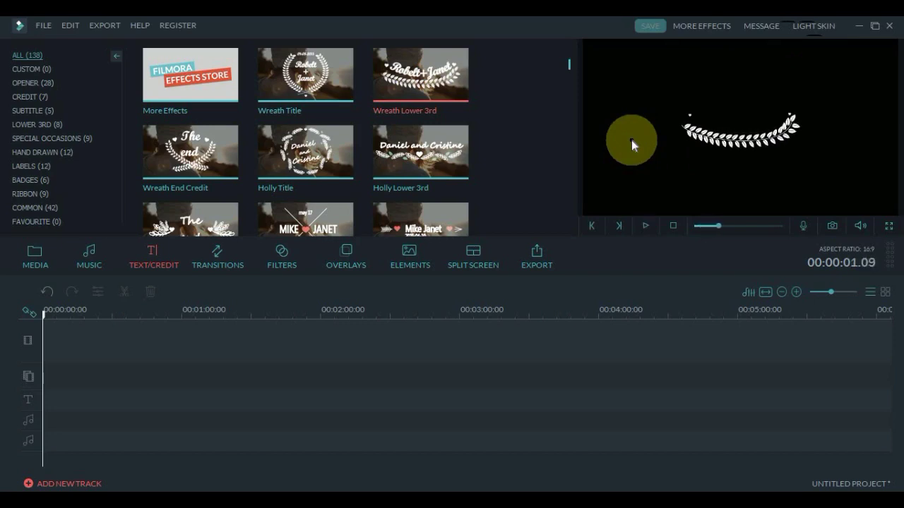
pyautogui.click(631, 139)
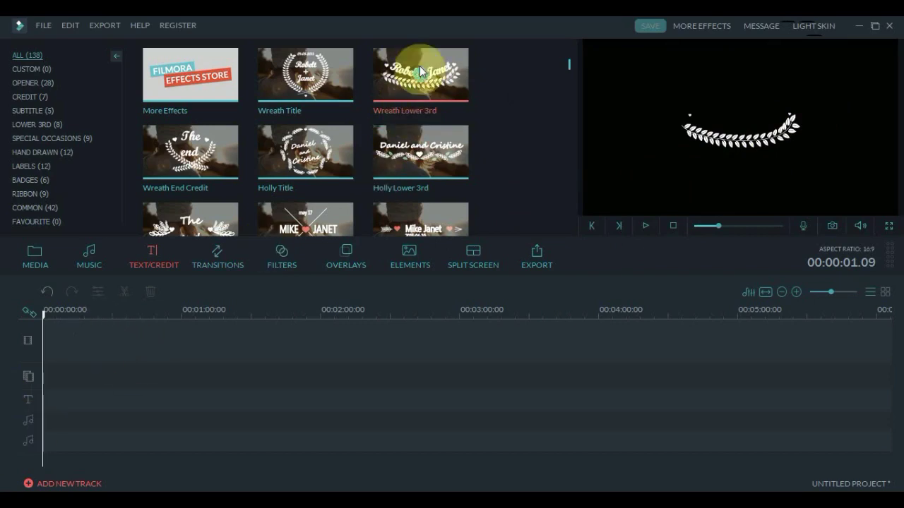
# Add the Wreath Lower 3rd title near the start of the text track and view its animations in the advanced text editor
pyautogui.moveTo(415, 67); pyautogui.dragTo(61, 395)
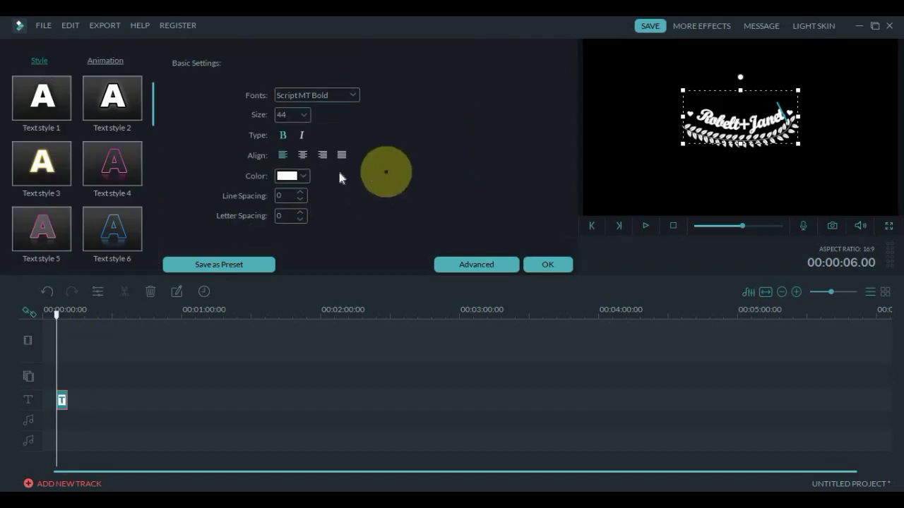
pyautogui.click(488, 265)
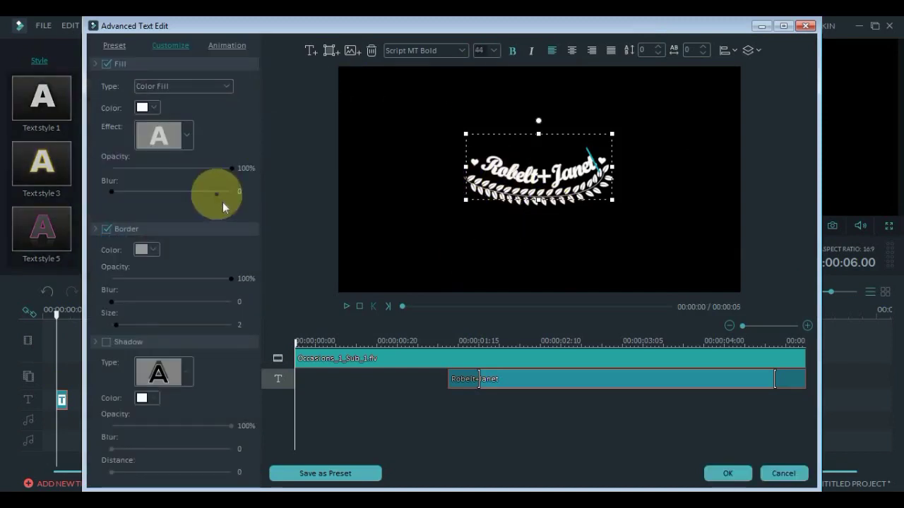
pyautogui.click(225, 49)
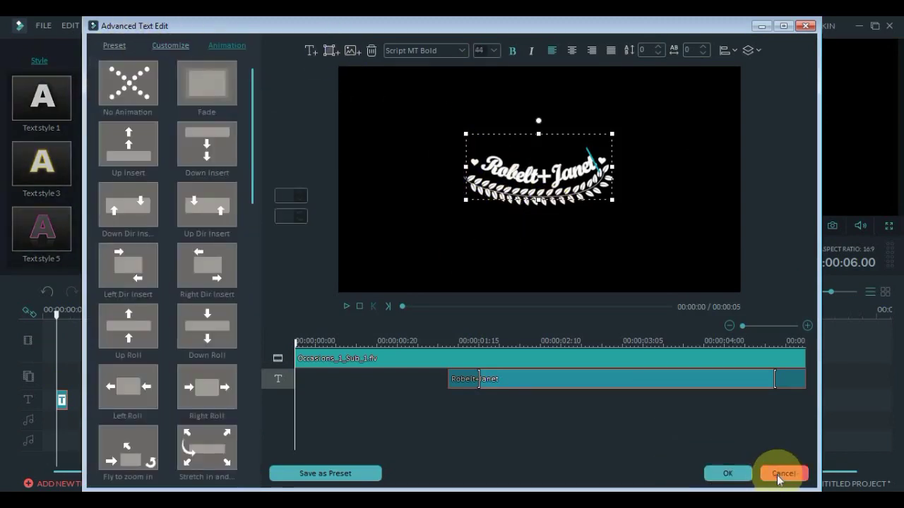
# Browse the transitions library by category and list the basic transitions
pyautogui.click(219, 263)
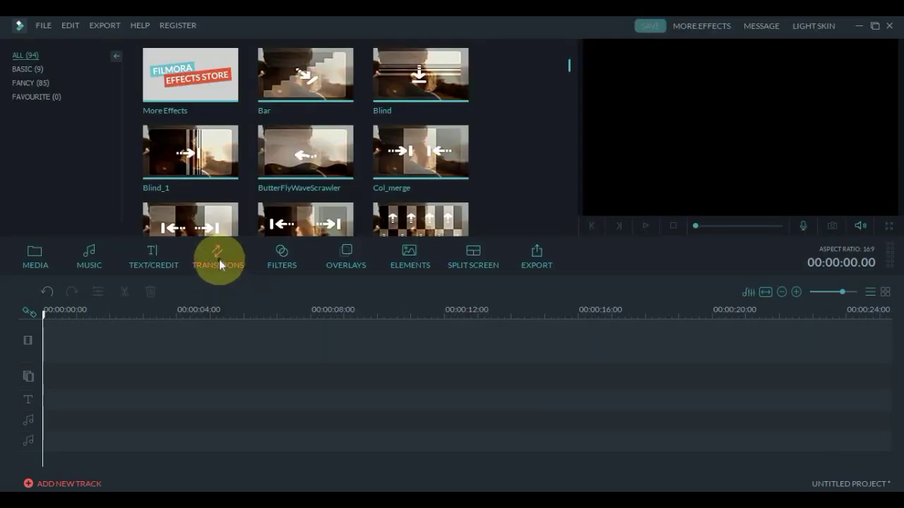
pyautogui.click(32, 97)
pyautogui.click(32, 71)
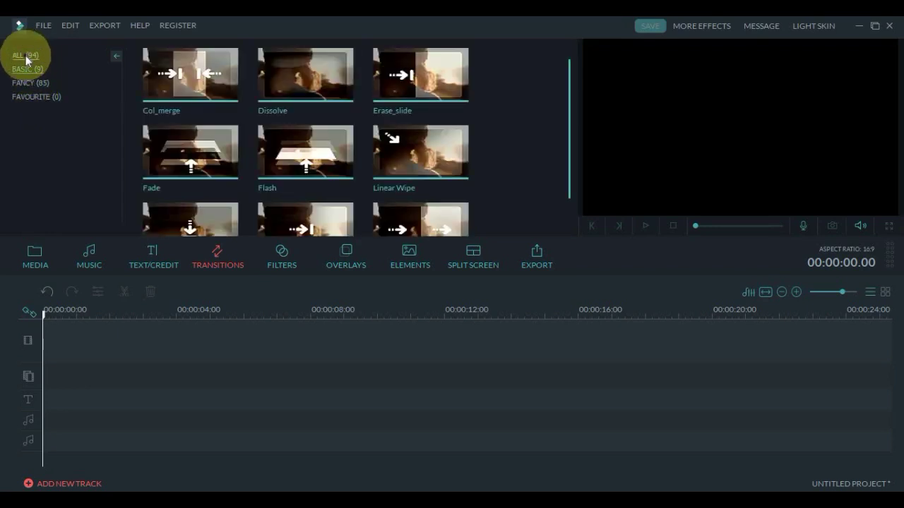
# Place the Countdown3 sample video at the start of the video track, followed directly by the Gradient1 sample color
pyautogui.click(42, 253)
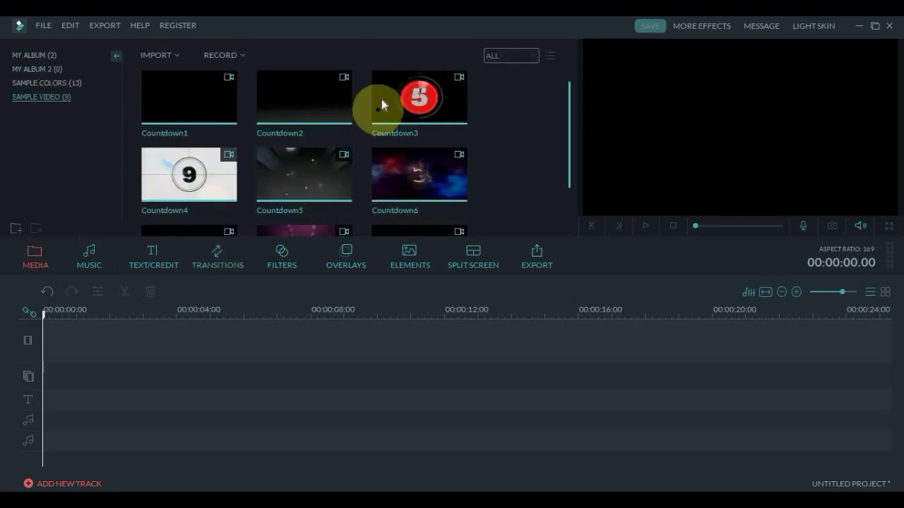
pyautogui.moveTo(383, 96); pyautogui.dragTo(66, 339)
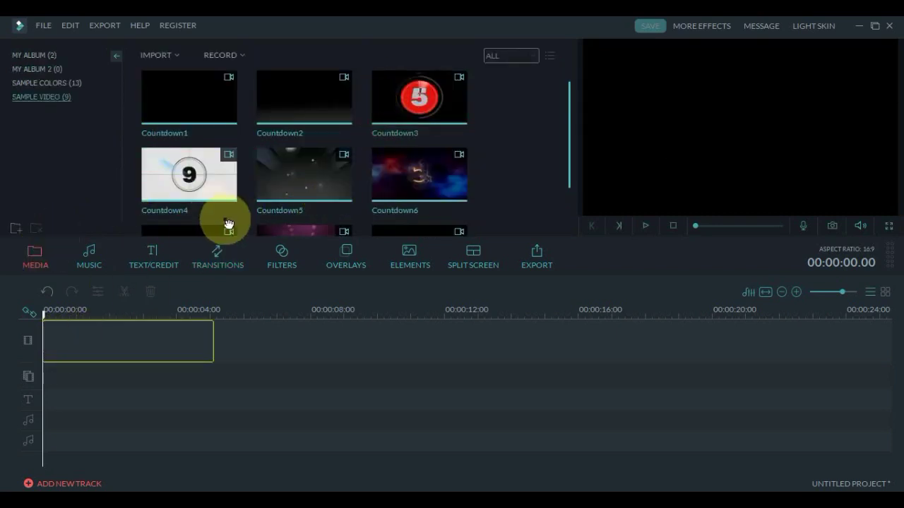
pyautogui.click(54, 86)
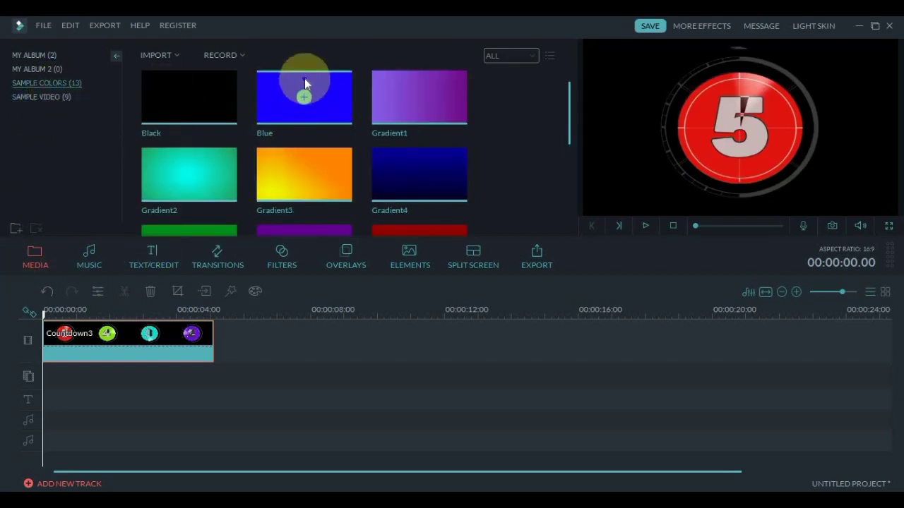
pyautogui.moveTo(383, 92); pyautogui.dragTo(233, 347)
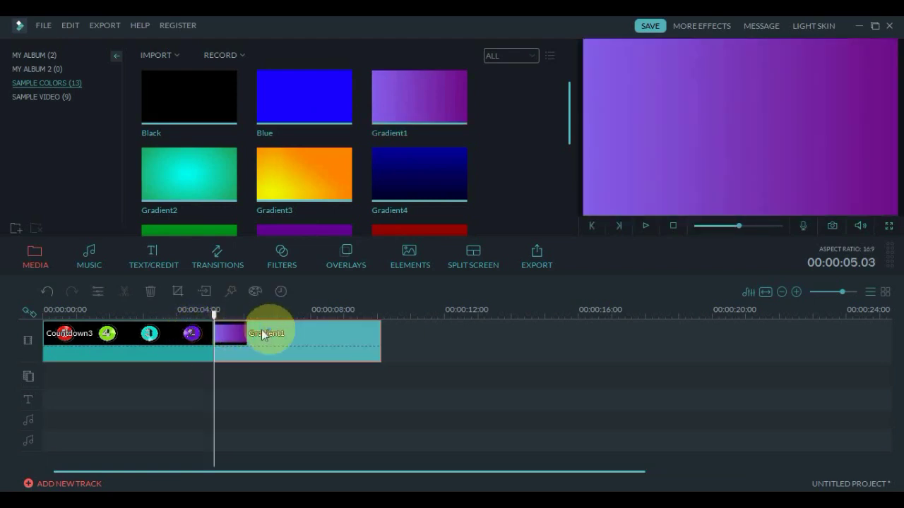
# Apply the Flash transition between the Countdown3 and Gradient1 clips and play it back
pyautogui.click(220, 254)
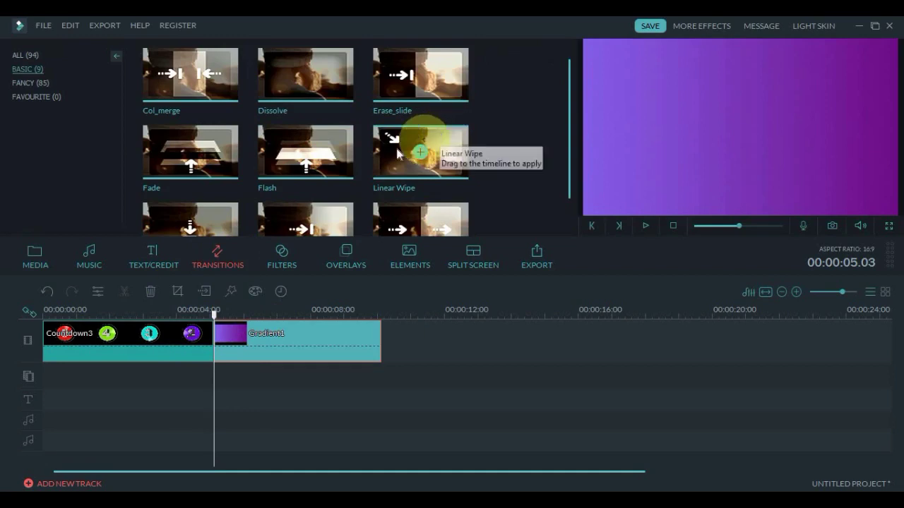
pyautogui.moveTo(339, 135); pyautogui.dragTo(165, 319)
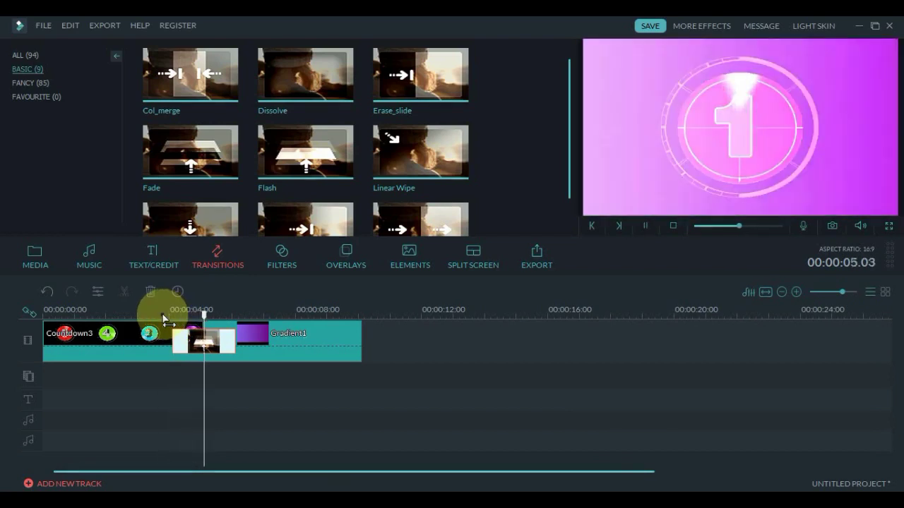
pyautogui.press('space')
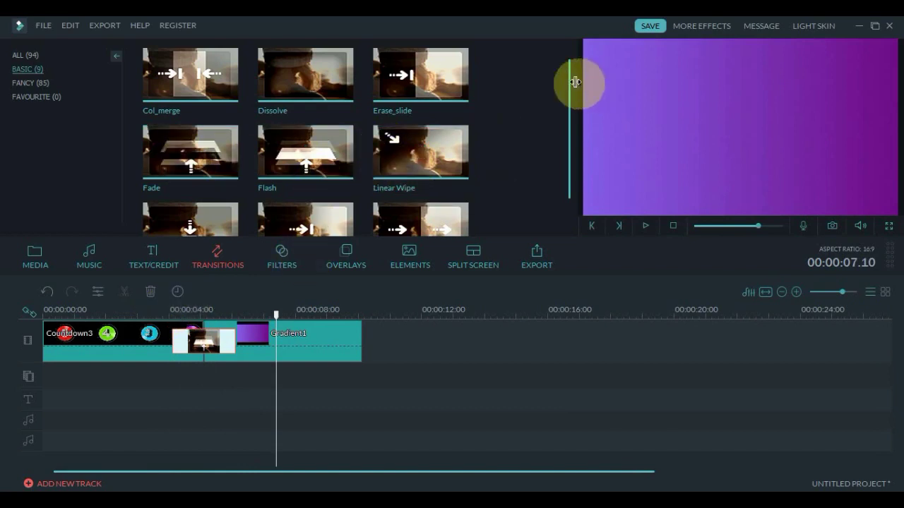
# Replace the transition between the two clips with CrazyParammetricFun from the fancy transitions and move the playhead back before it
pyautogui.moveTo(568, 86); pyautogui.dragTo(572, 158)
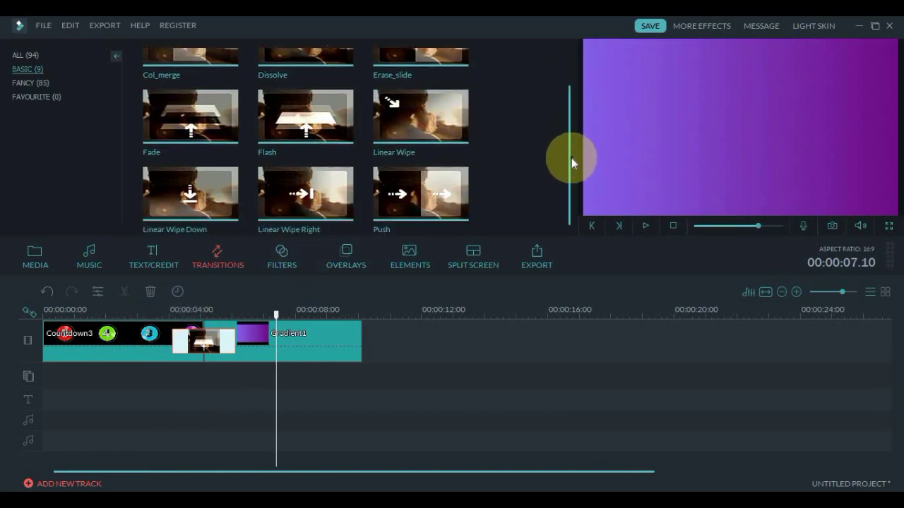
pyautogui.click(29, 83)
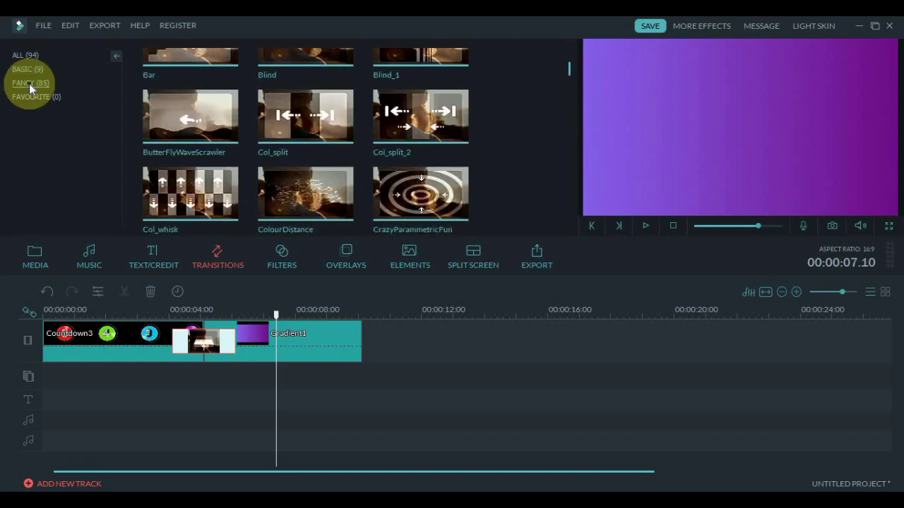
pyautogui.click(424, 192)
pyautogui.moveTo(424, 192); pyautogui.dragTo(204, 334)
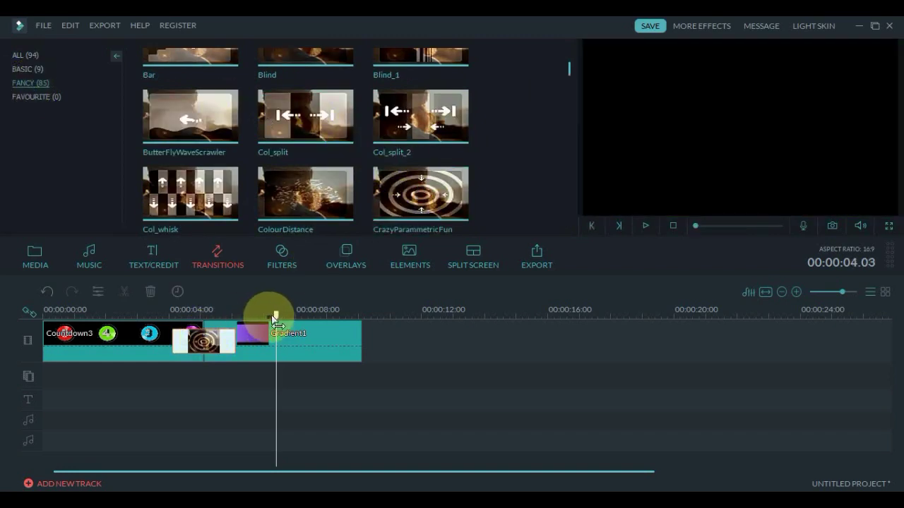
pyautogui.moveTo(274, 315); pyautogui.dragTo(162, 315)
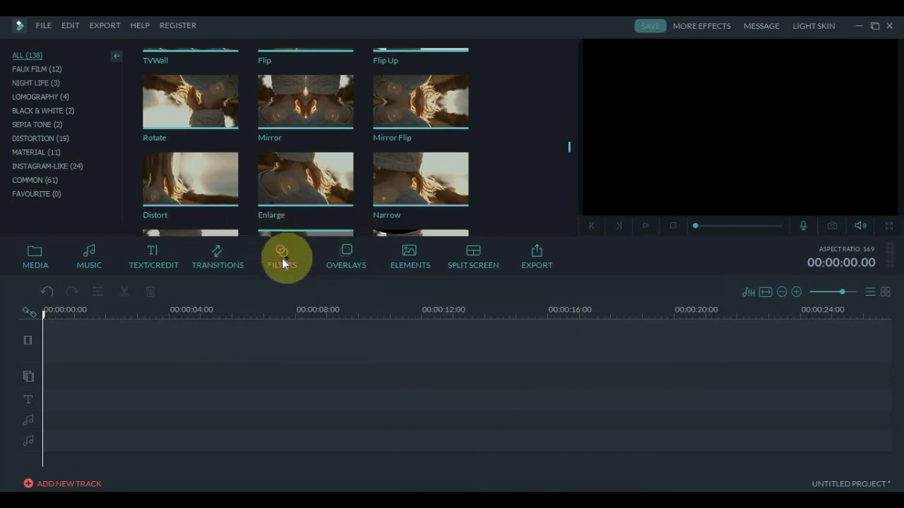
# Look through the filters library and the overlays library, ending on the filters
pyautogui.click(189, 179)
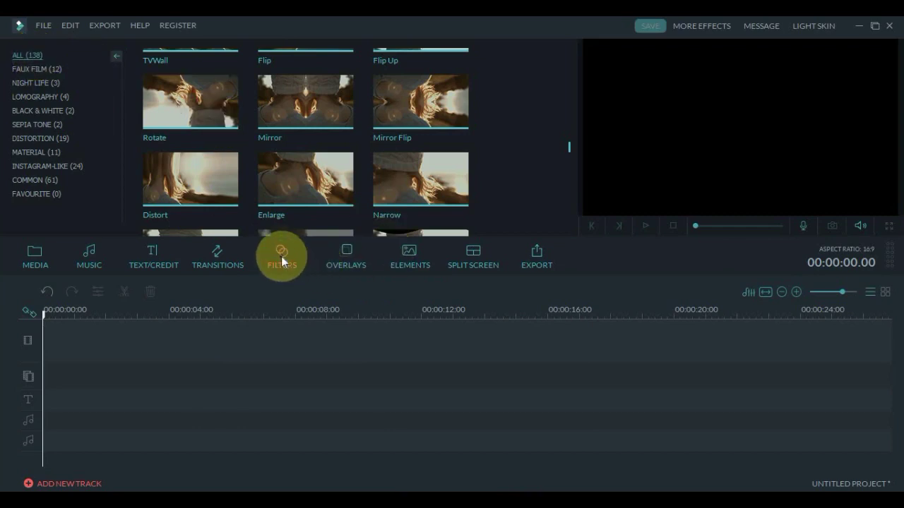
pyautogui.click(345, 256)
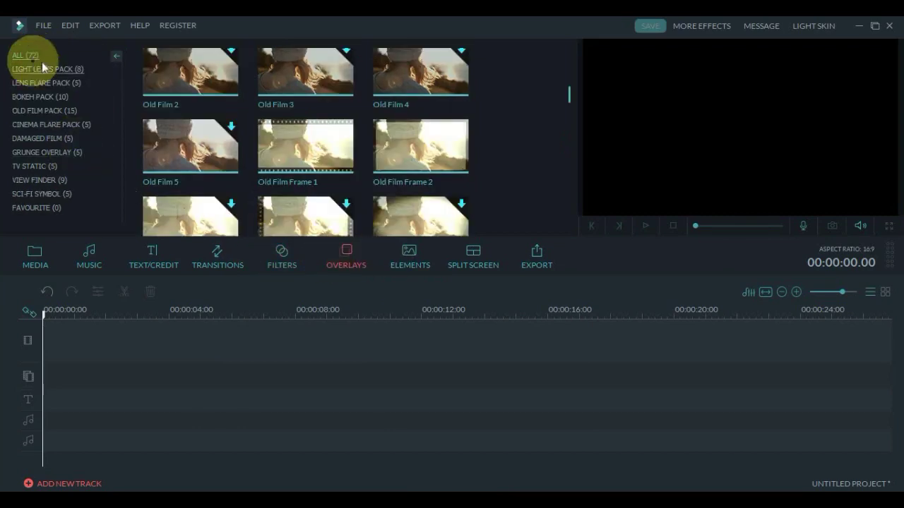
pyautogui.click(282, 265)
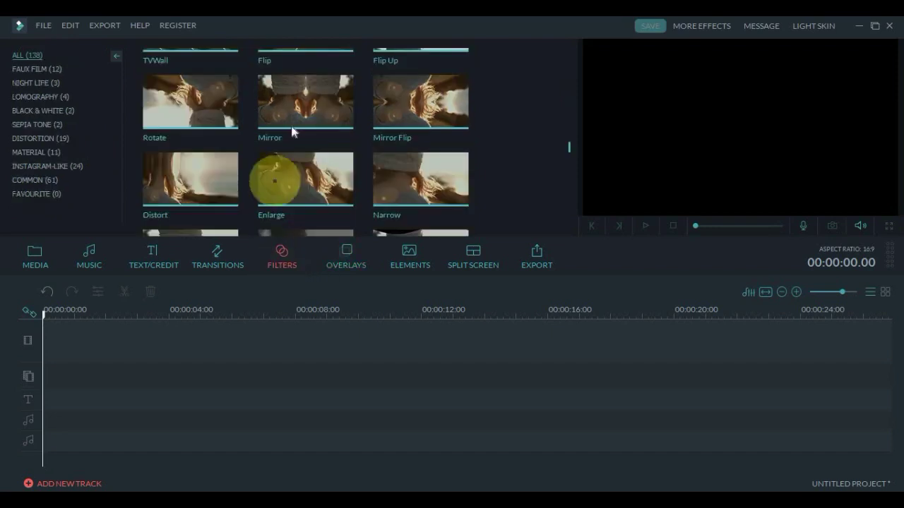
pyautogui.moveTo(361, 204)
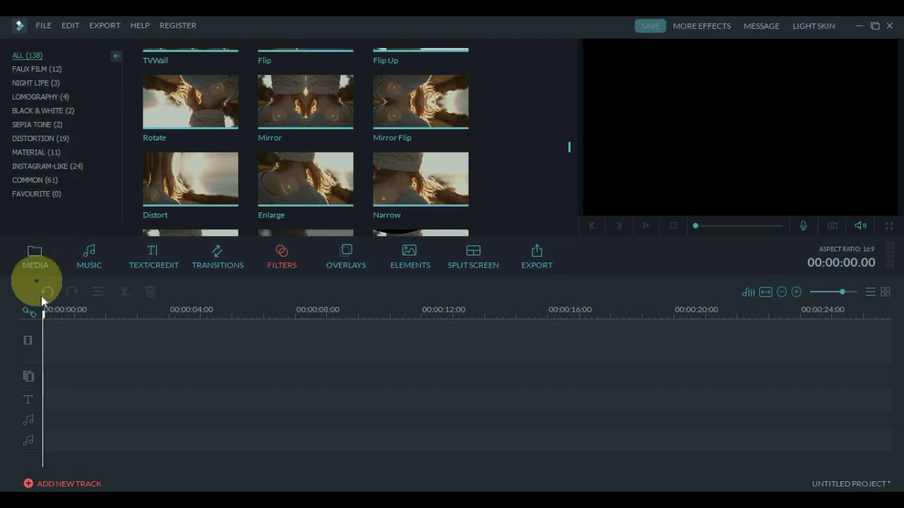
# Place the Countdown3 sample video at the start of the empty video track
pyautogui.click(38, 261)
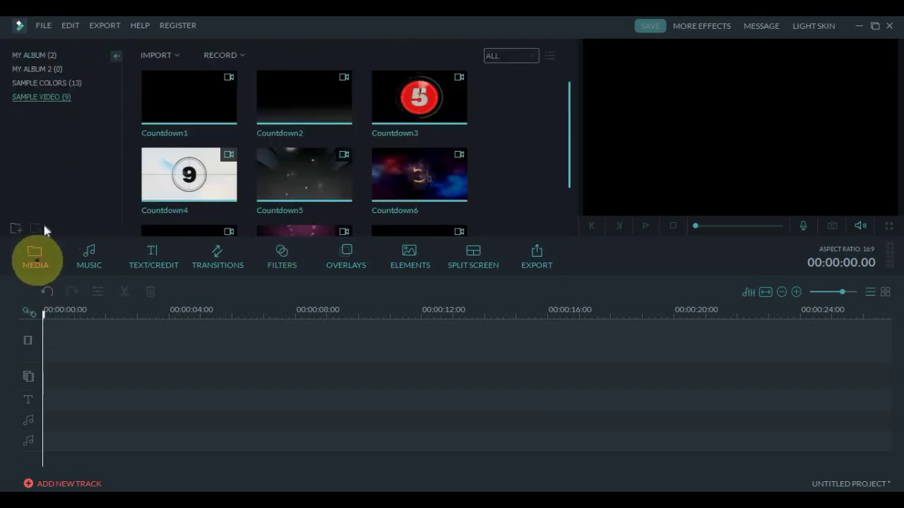
pyautogui.click(390, 83)
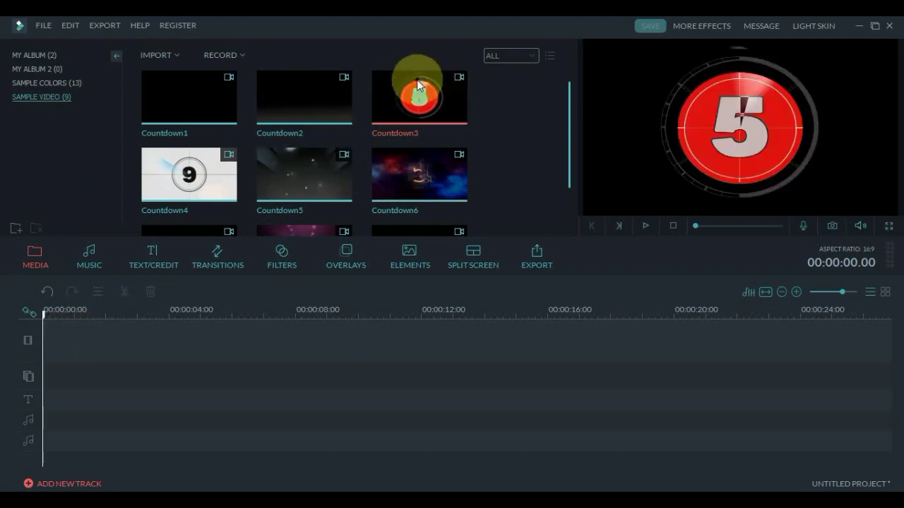
pyautogui.moveTo(417, 90); pyautogui.dragTo(49, 334)
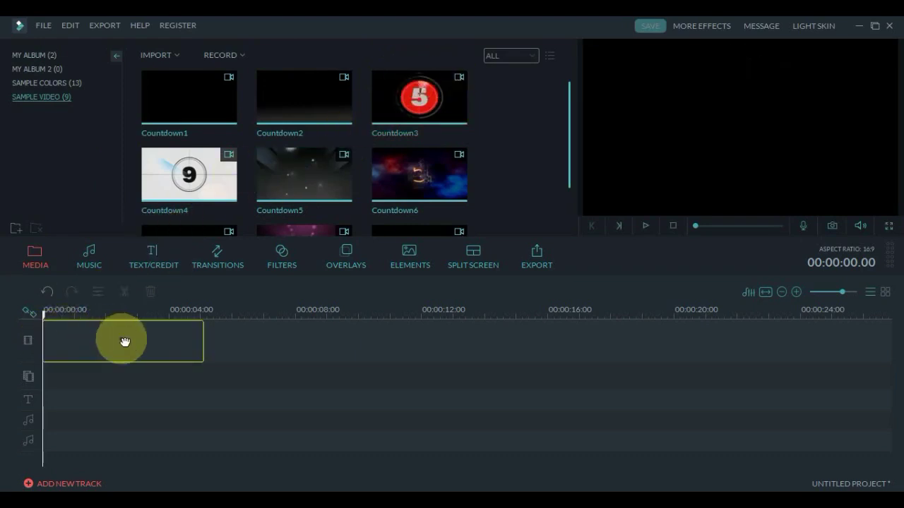
pyautogui.moveTo(124, 342); pyautogui.dragTo(124, 342)
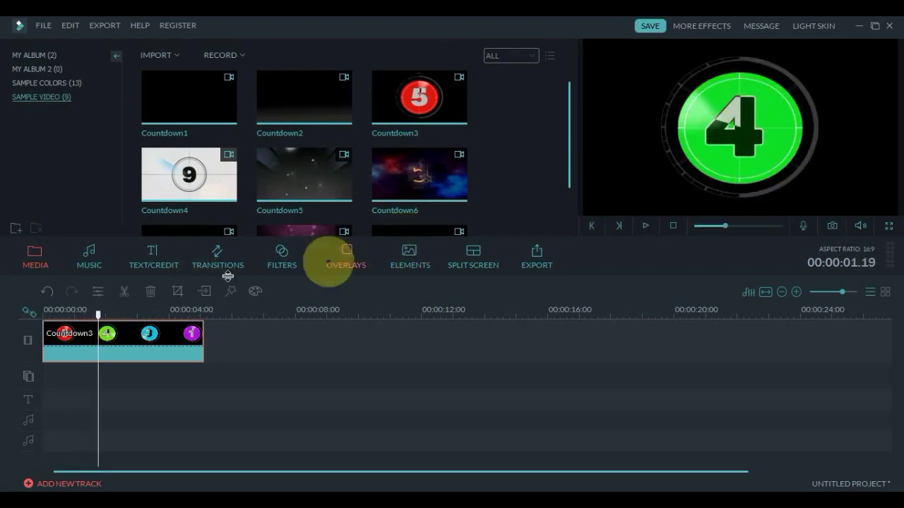
# Apply the Blur filter below the Countdown3 clip, align it with the clip's start and play it back
pyautogui.click(283, 261)
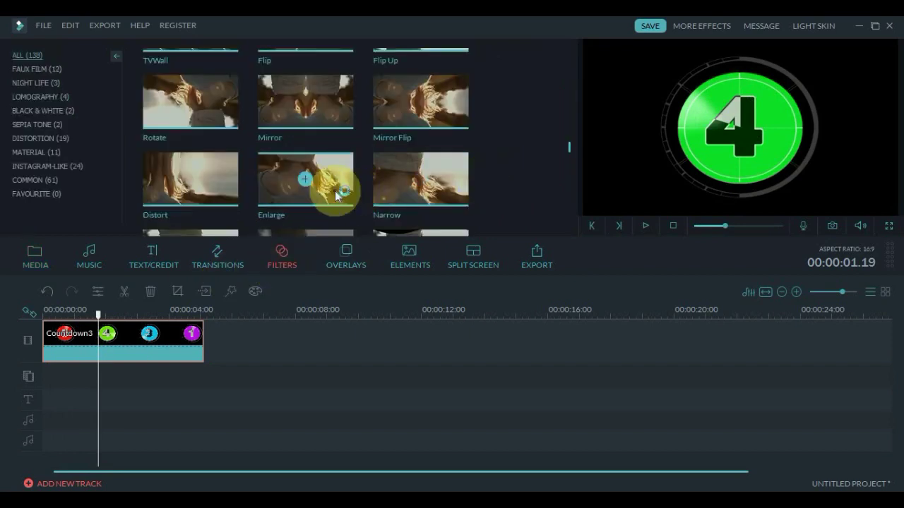
pyautogui.scroll(-3, 571, 146)
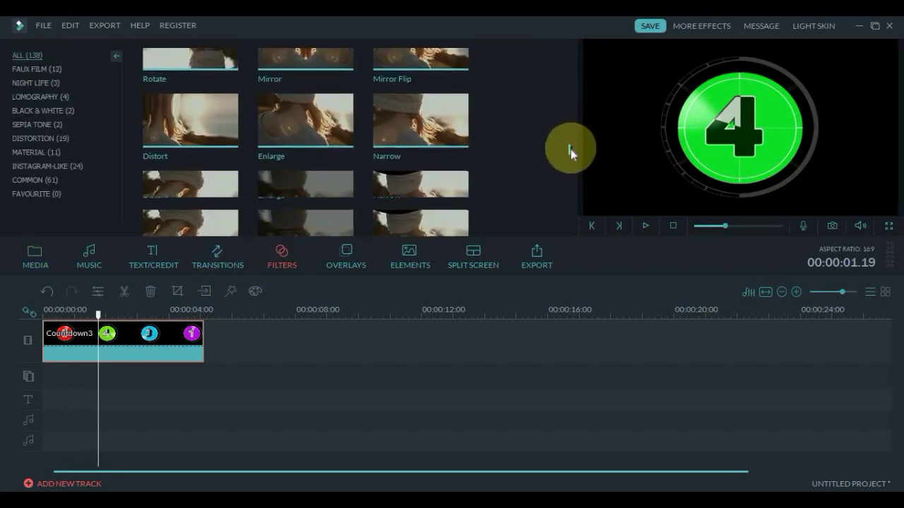
pyautogui.scroll(1, 571, 151)
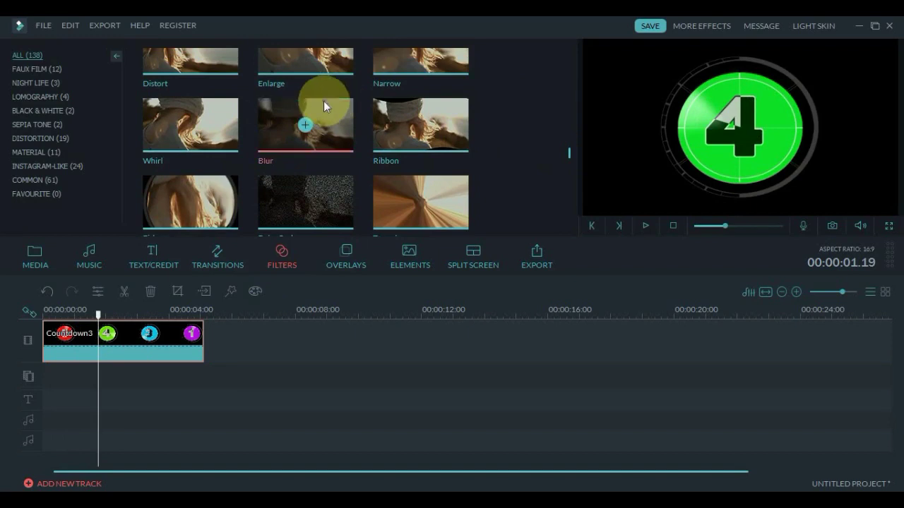
pyautogui.moveTo(323, 101); pyautogui.dragTo(55, 376)
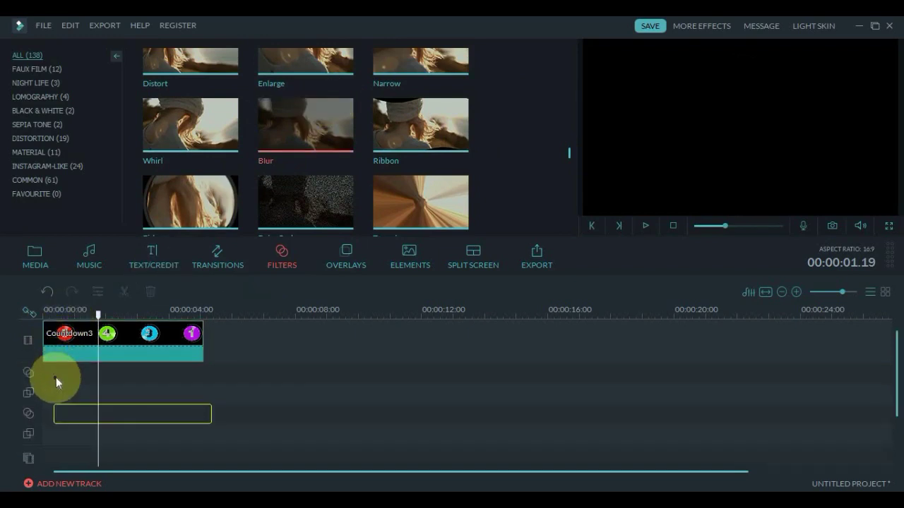
pyautogui.moveTo(92, 413); pyautogui.dragTo(104, 414)
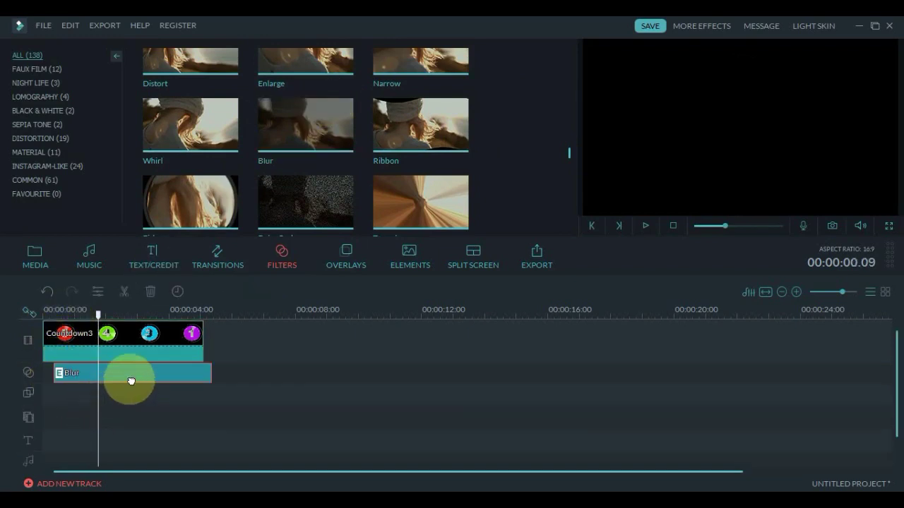
pyautogui.moveTo(132, 379); pyautogui.dragTo(121, 379)
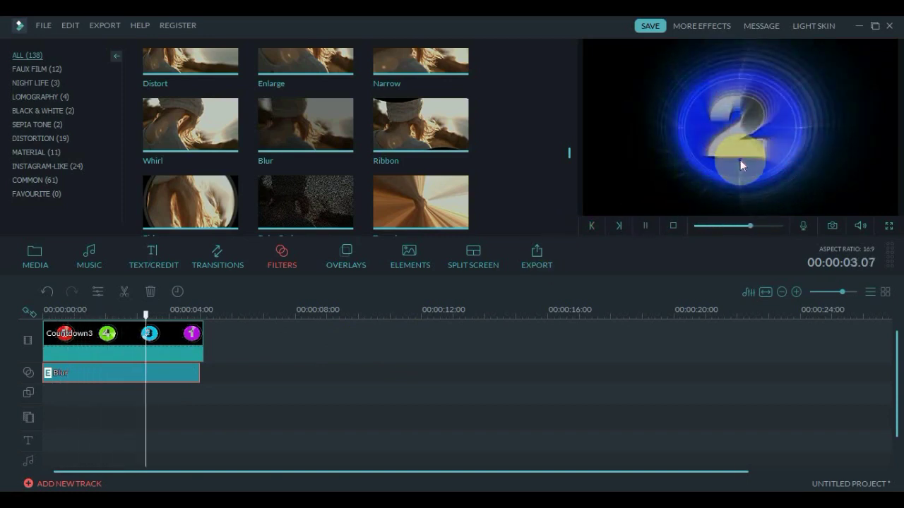
pyautogui.press('space')
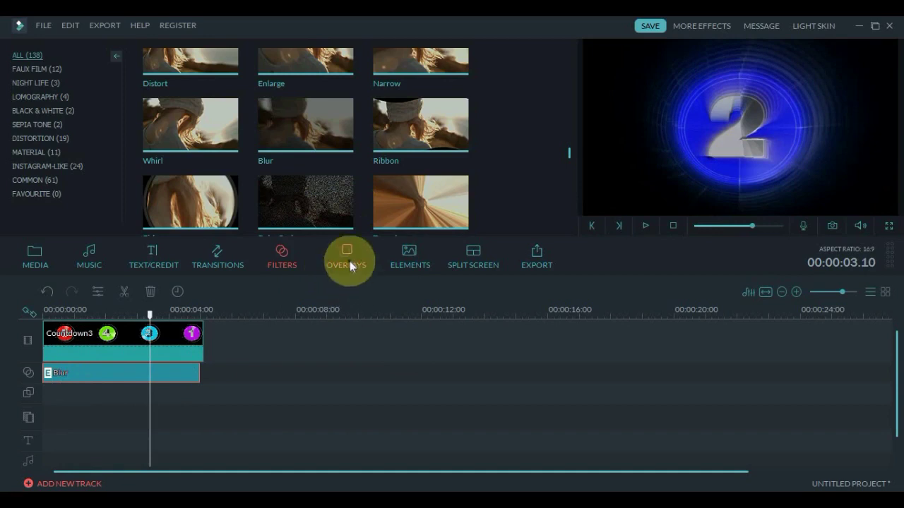
# Replace the Blur filter with the Old Film Frame 1 overlay, aligned with the clip's start, and play it from the beginning
pyautogui.click(350, 261)
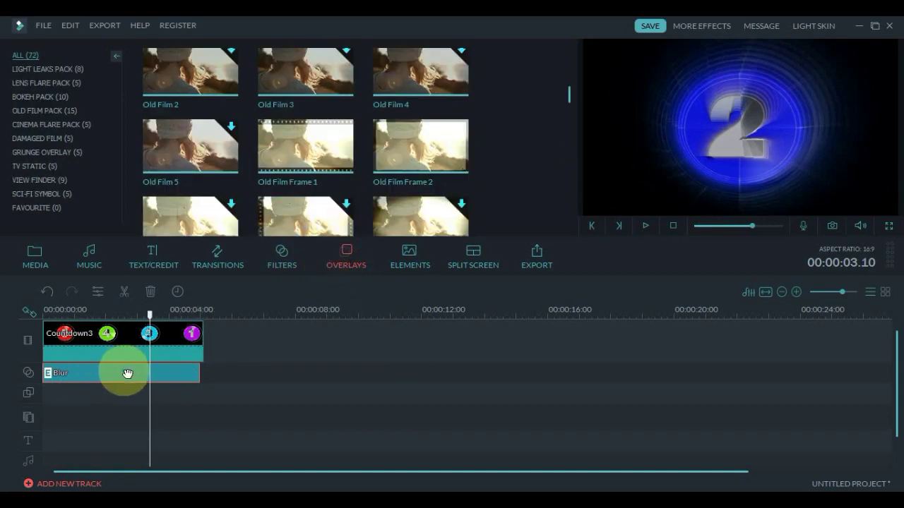
pyautogui.press('Delete')
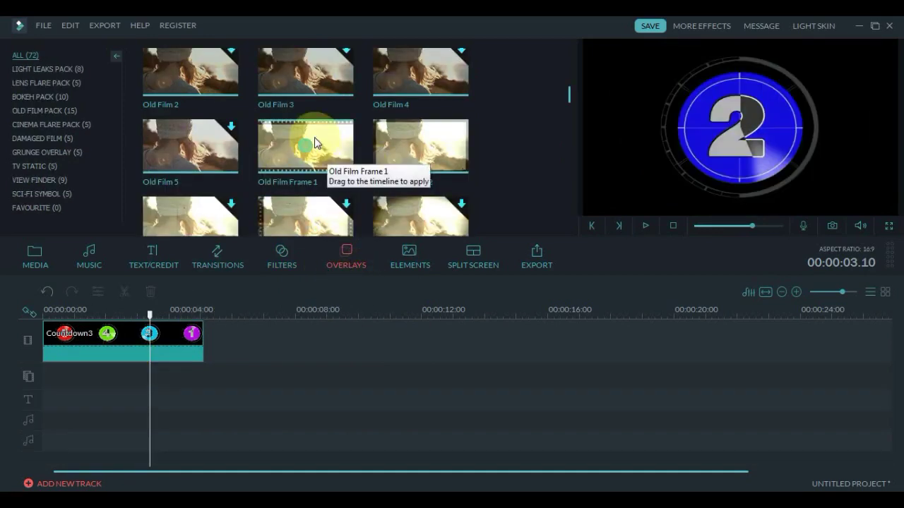
pyautogui.moveTo(315, 144); pyautogui.dragTo(108, 450)
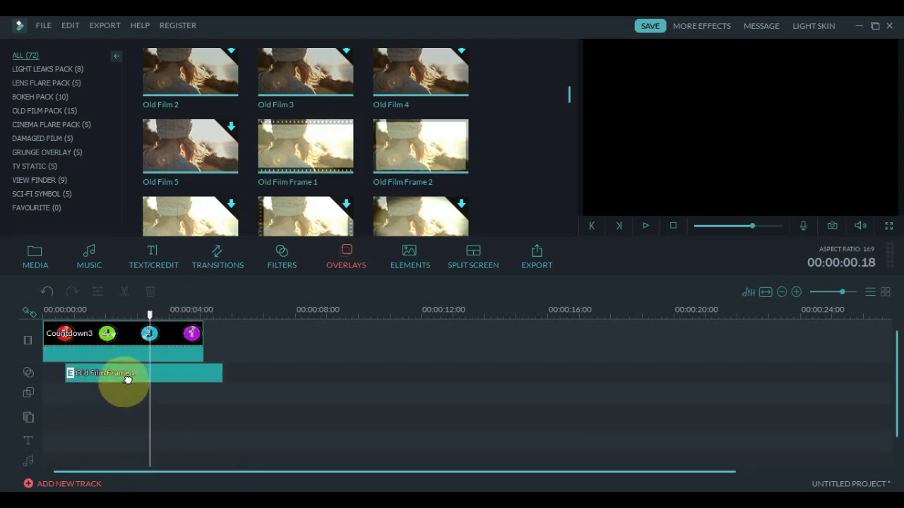
pyautogui.moveTo(127, 380); pyautogui.dragTo(107, 379)
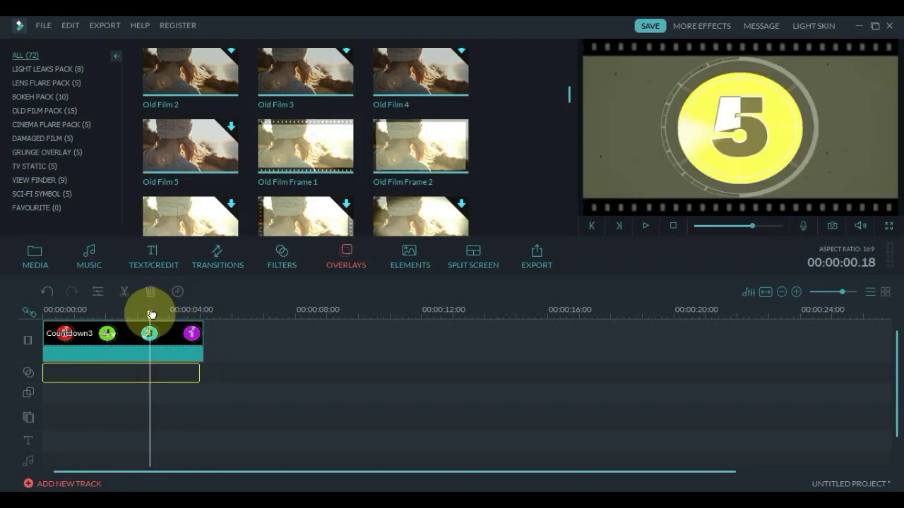
pyautogui.moveTo(151, 314); pyautogui.dragTo(35, 323)
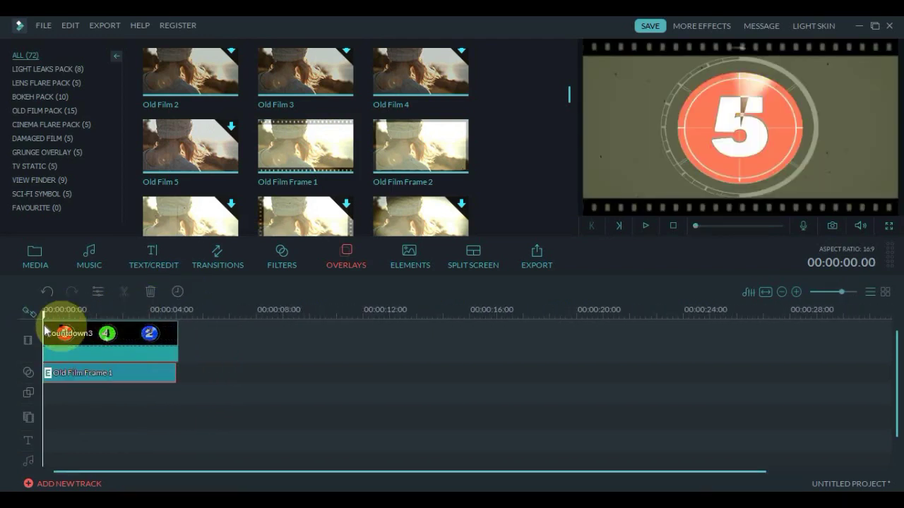
pyautogui.press('space')
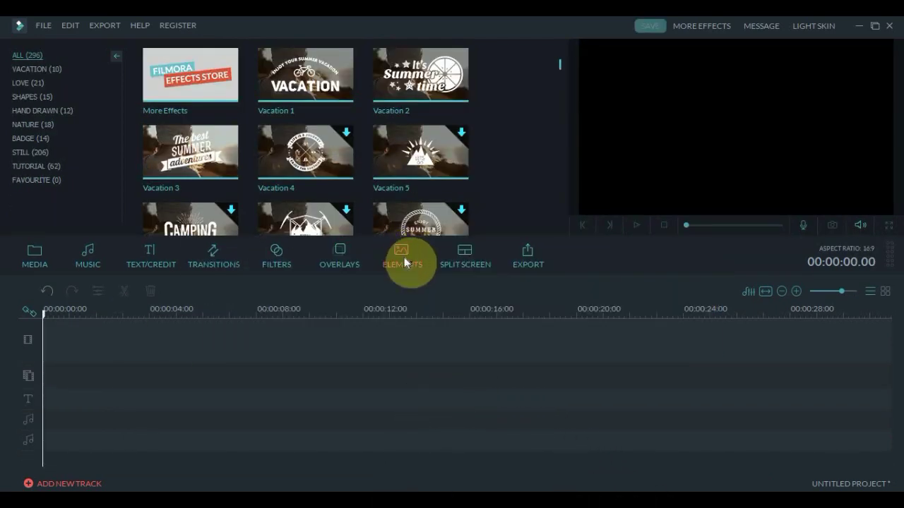
# Look through the elements library, including the vacation and love designs, after a brief look at the text and credit library
pyautogui.click(143, 266)
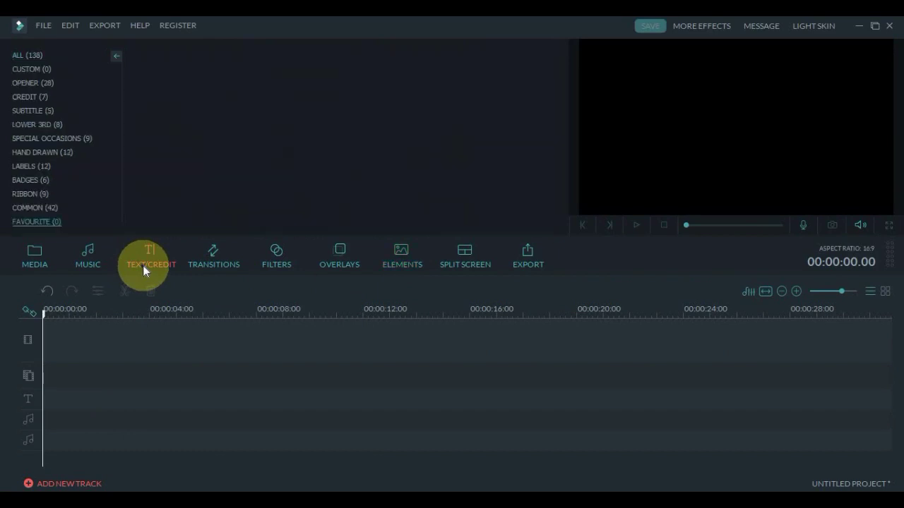
pyautogui.click(407, 263)
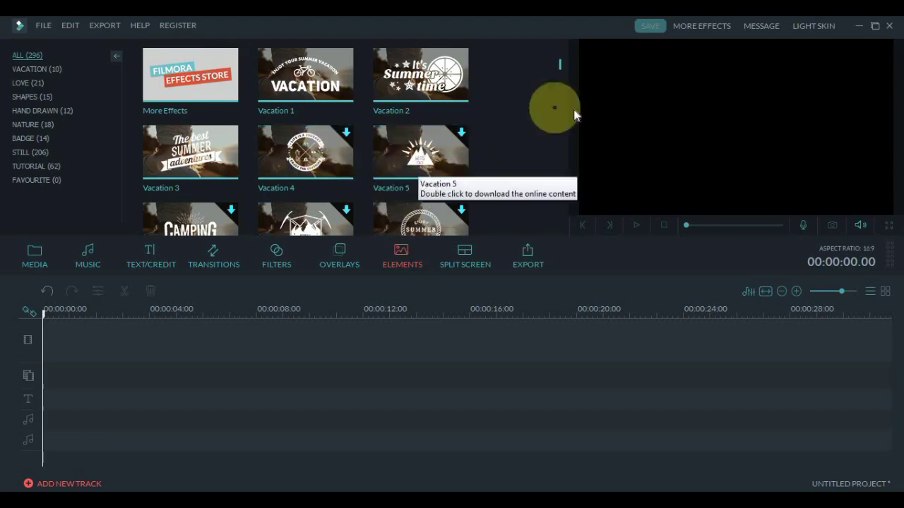
pyautogui.scroll(-6, 560, 70)
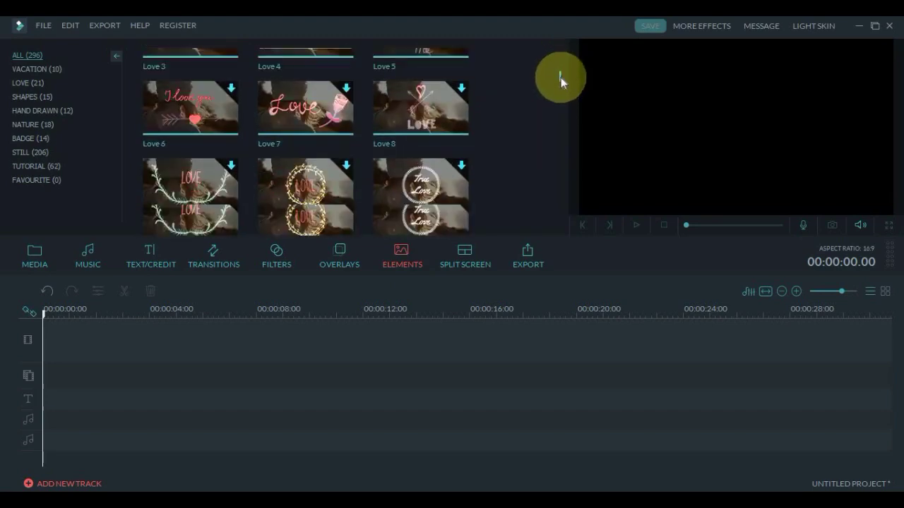
pyautogui.moveTo(561, 79); pyautogui.dragTo(557, 114)
# Look through the split screen layouts and preview the one with three slanted sections
pyautogui.click(468, 262)
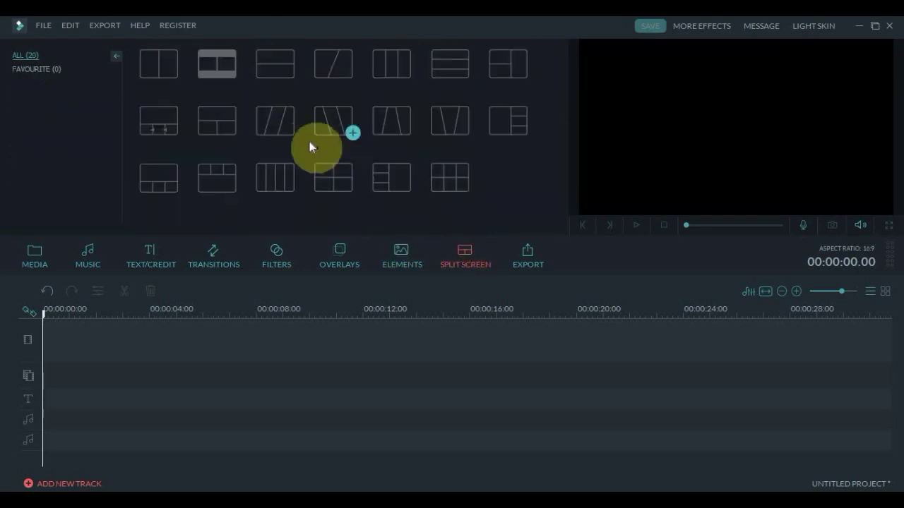
pyautogui.moveTo(304, 135); pyautogui.dragTo(206, 127)
pyautogui.click(283, 114)
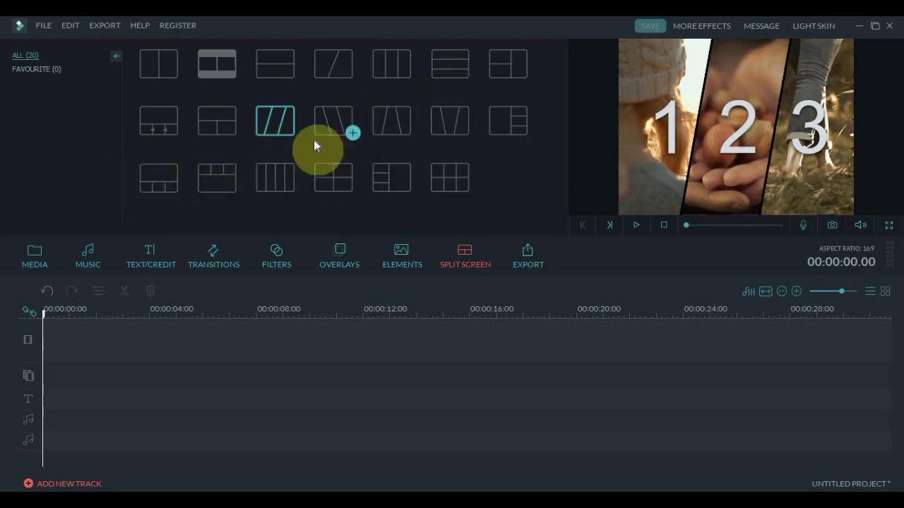
# Try to export the empty project, and place the Countdown3 sample video at the start of the video track
pyautogui.click(528, 253)
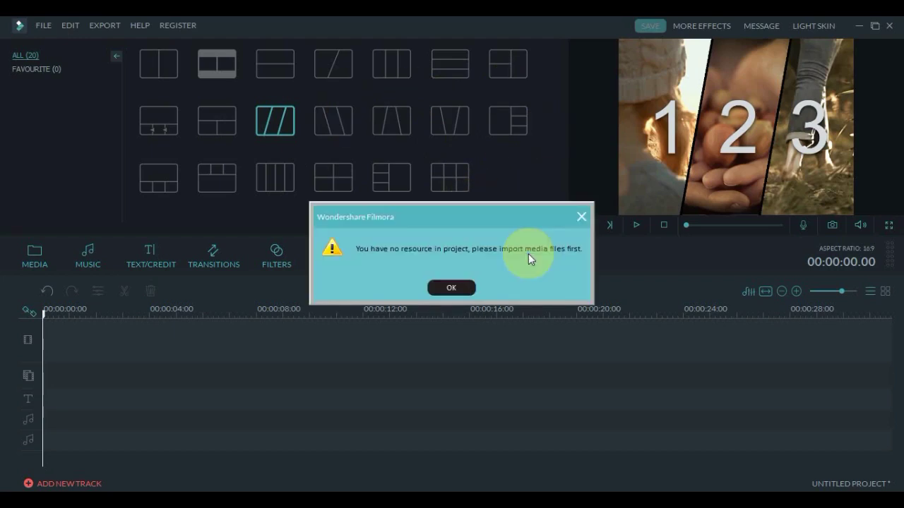
pyautogui.click(580, 217)
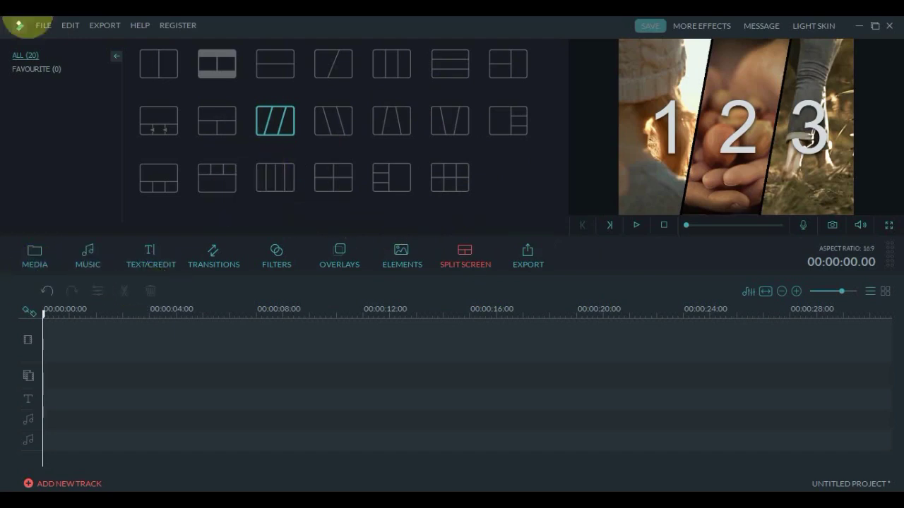
pyautogui.click(36, 250)
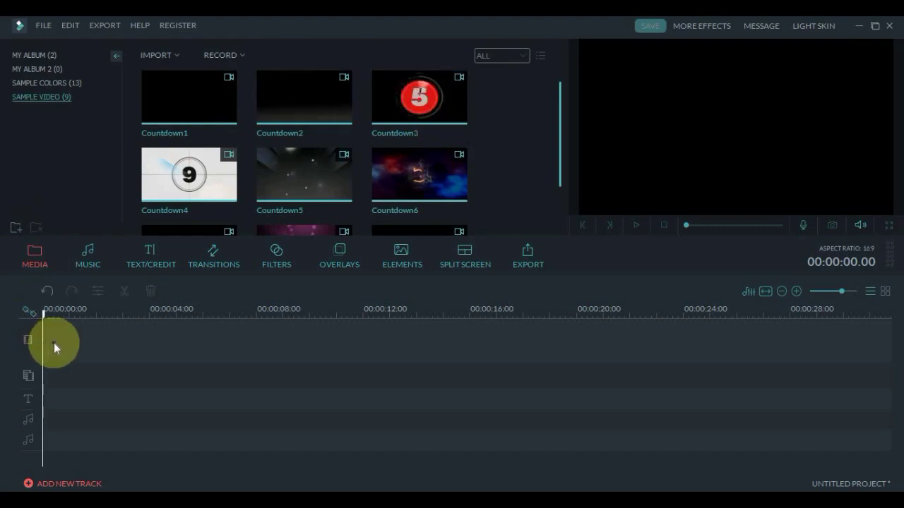
pyautogui.moveTo(451, 95); pyautogui.dragTo(54, 336)
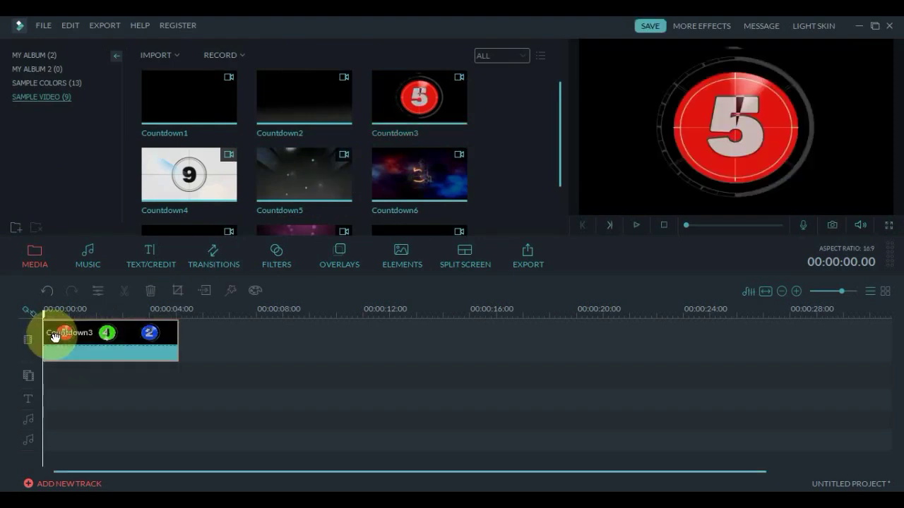
# Examine the file output formats in the export settings, and close the settings without exporting
pyautogui.click(528, 263)
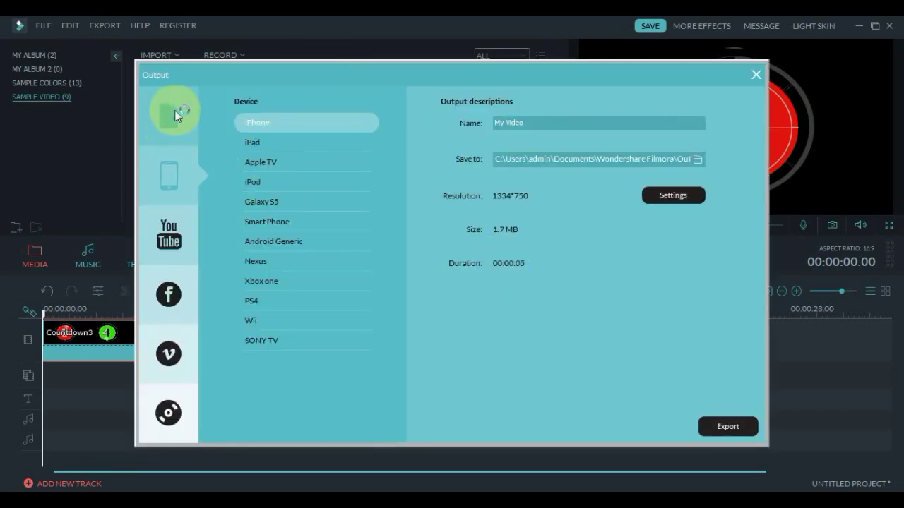
pyautogui.click(176, 115)
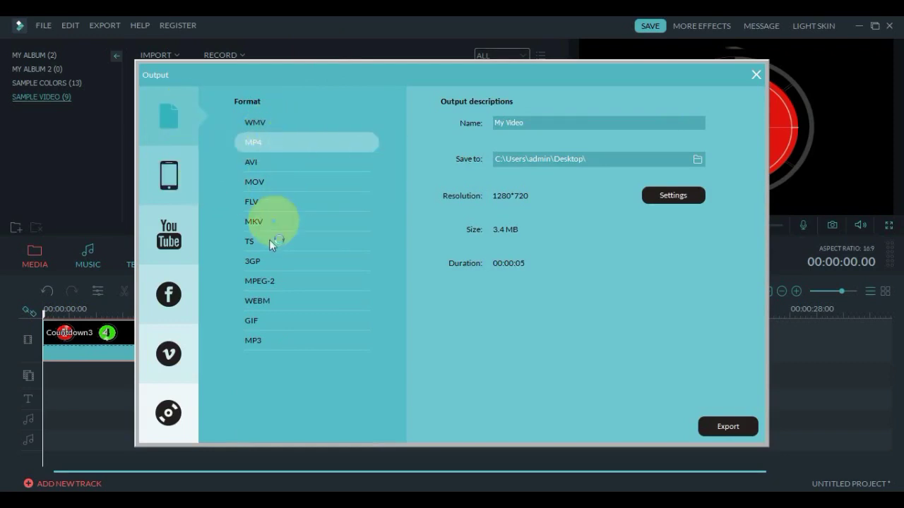
pyautogui.click(274, 125)
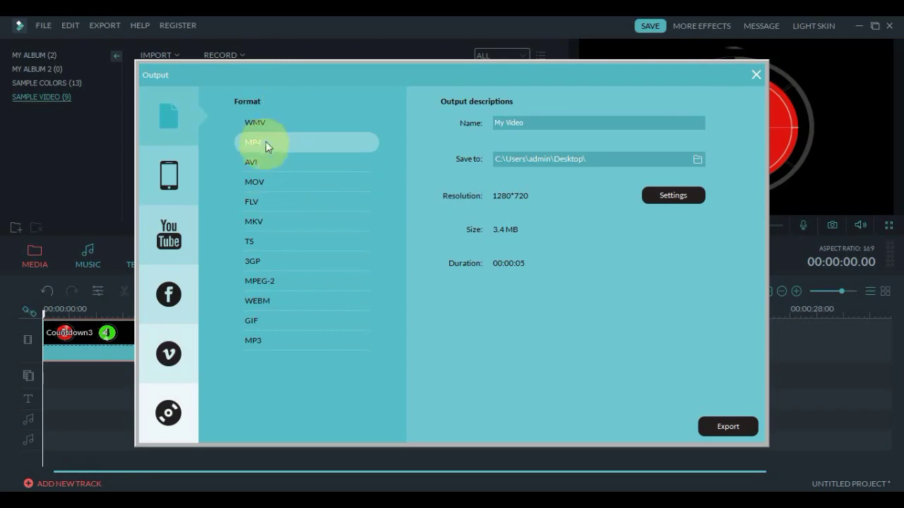
pyautogui.click(756, 79)
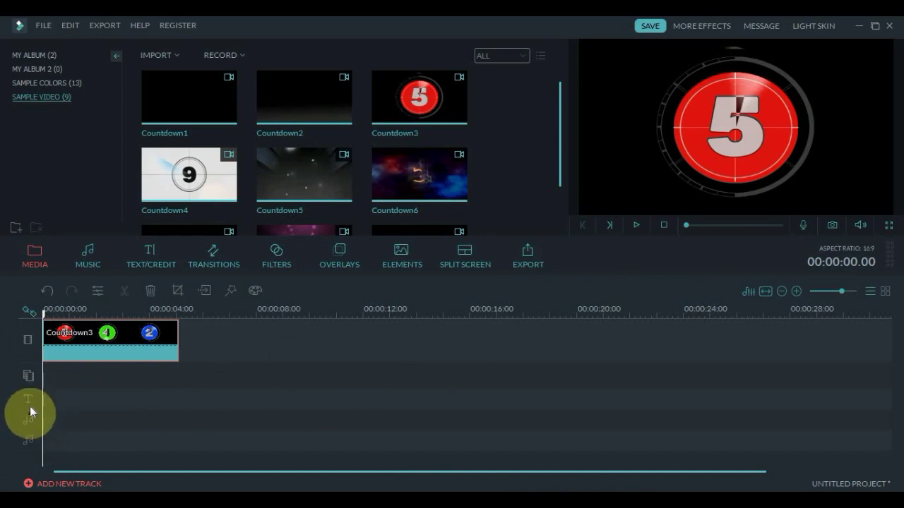
# View the Track Manager options for adding or removing tracks and close the dialog
pyautogui.click(78, 486)
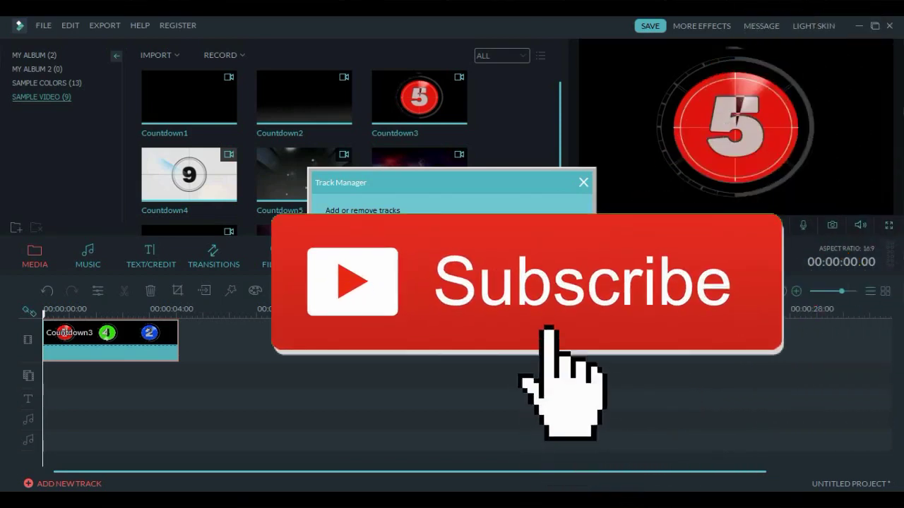
pyautogui.press('Return')
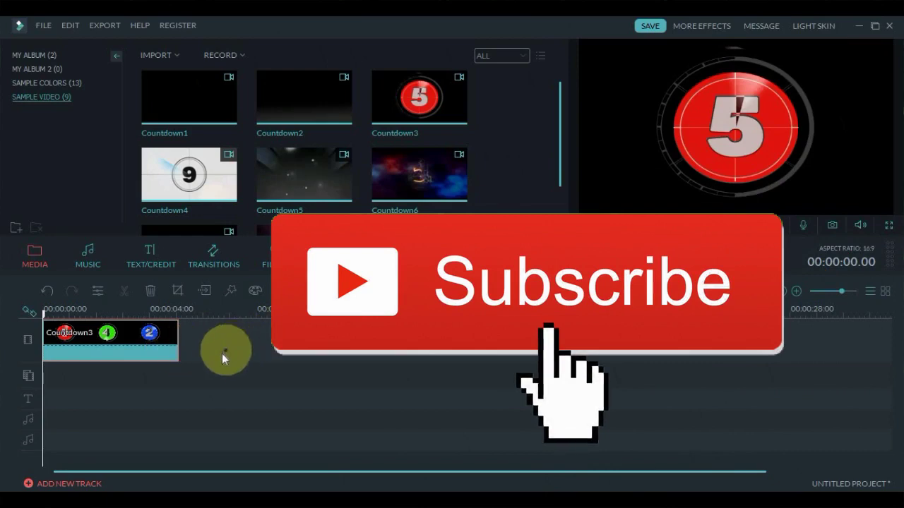